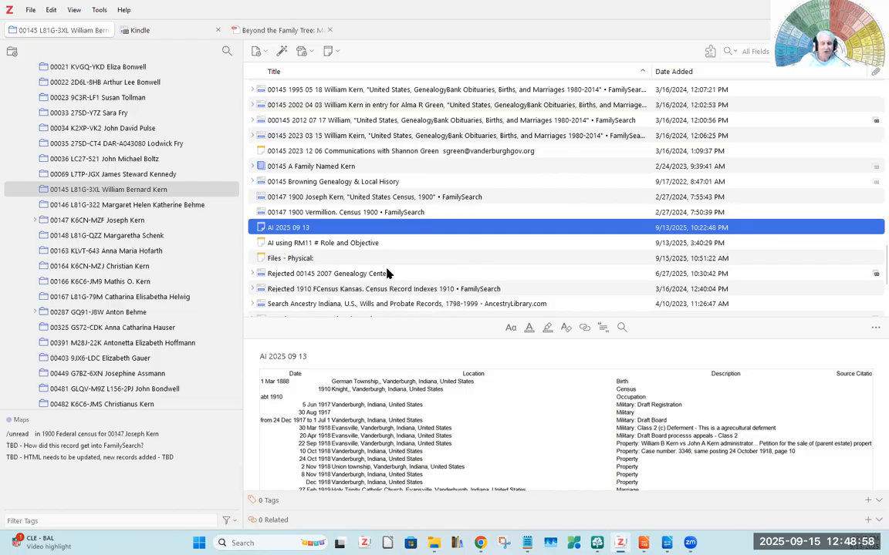
- Generate a report from the selected 00145 collection
{"action": "scroll", "coordinate": [388, 270], "scroll_direction": "up", "scroll_amount": 3}
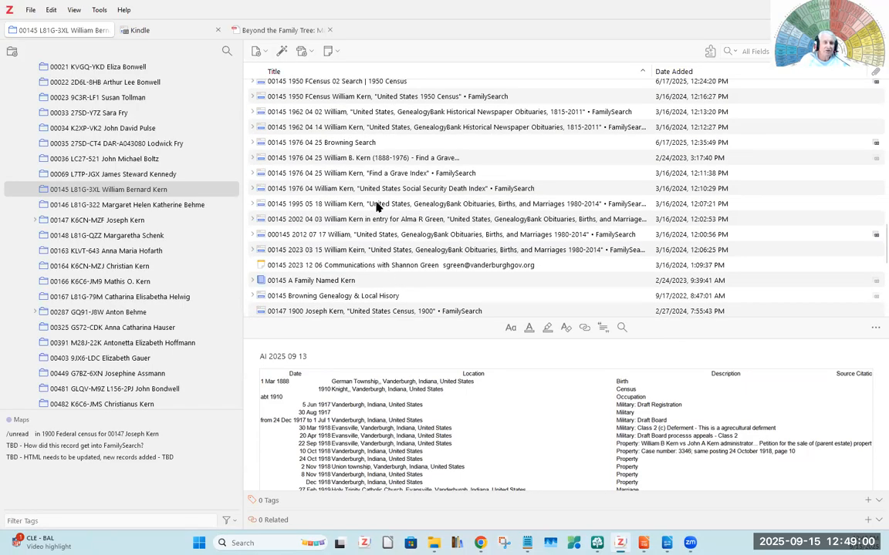
{"action": "scroll", "coordinate": [378, 206], "scroll_direction": "up", "scroll_amount": 4}
{"action": "scroll", "coordinate": [377, 204], "scroll_direction": "down", "scroll_amount": 4}
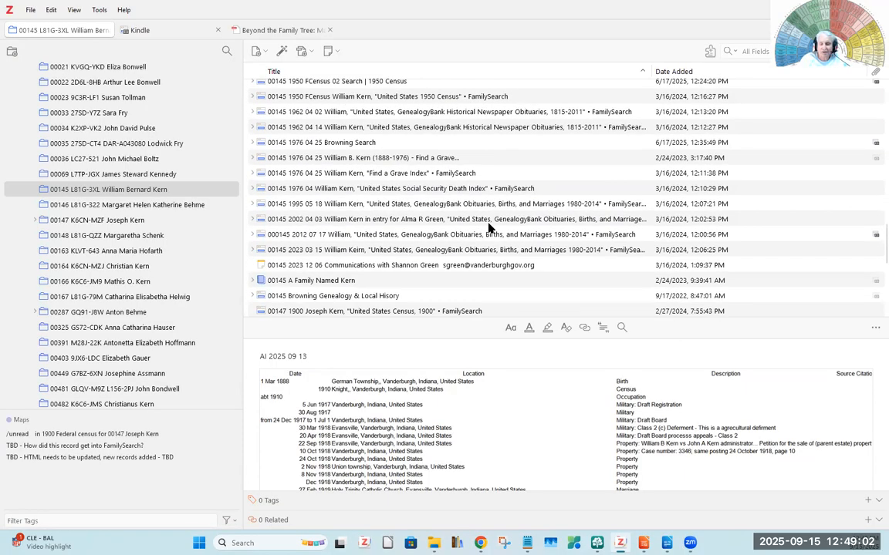
{"action": "right_click", "coordinate": [122, 192]}
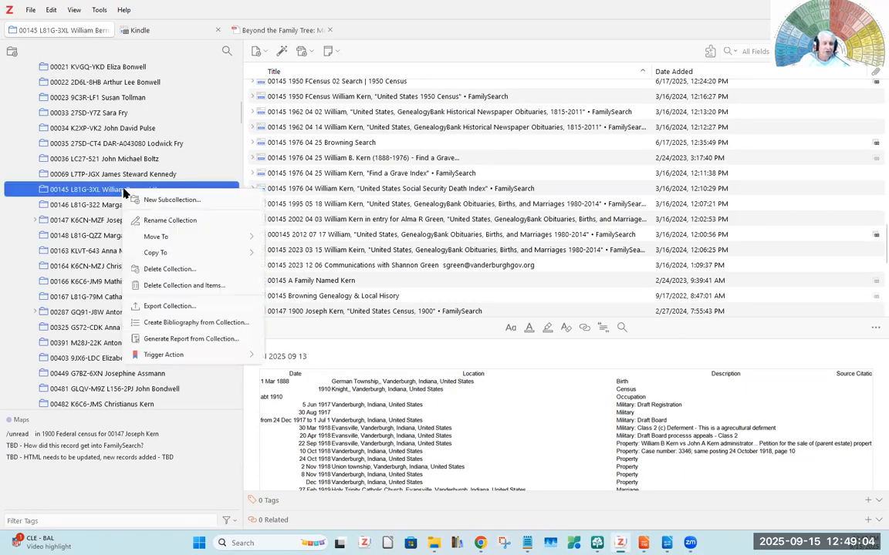
{"action": "left_click", "coordinate": [162, 342]}
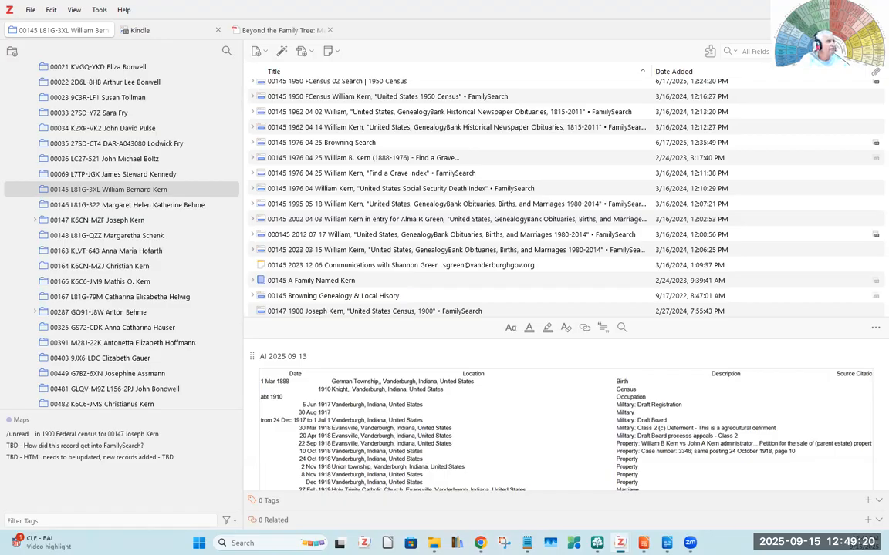
- Enter 2024 09 15 as the report's file name for saving in Downloads
{"action": "left_click_drag", "start_coordinate": [0, 77], "coordinate": [376, 84]}
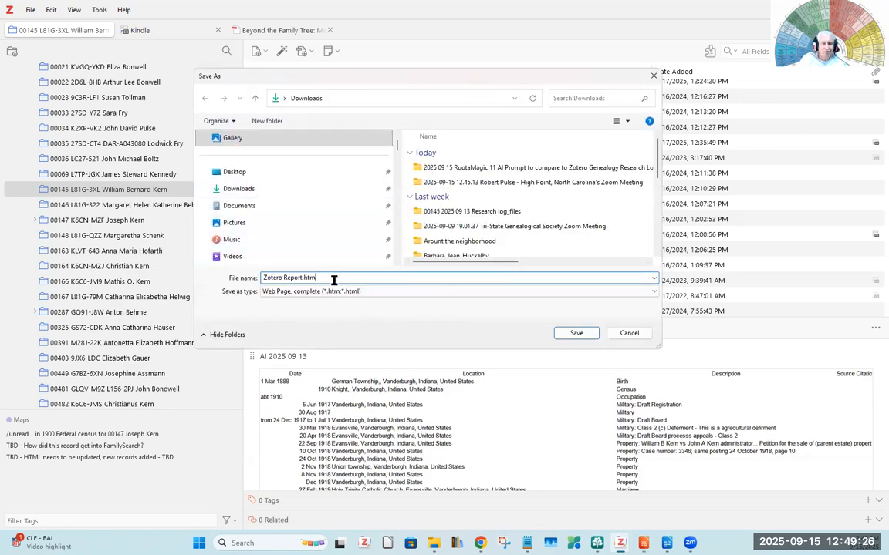
{"action": "type", "text": "2024 09"}
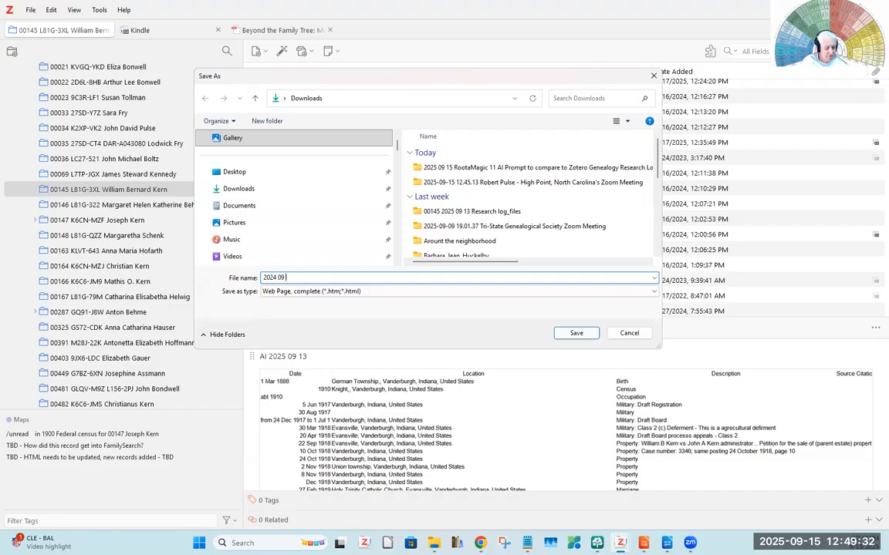
{"action": "type", "text": "15 001"}
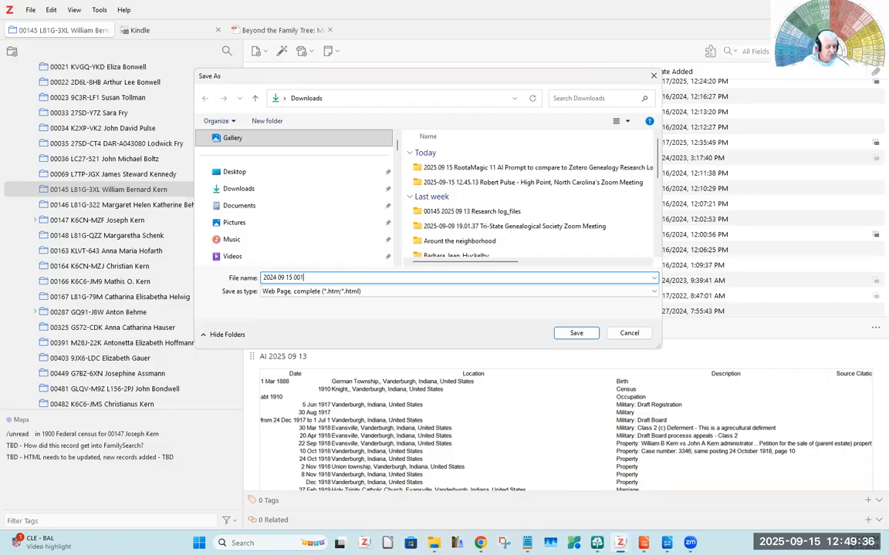
{"action": "type", "text": "45"}
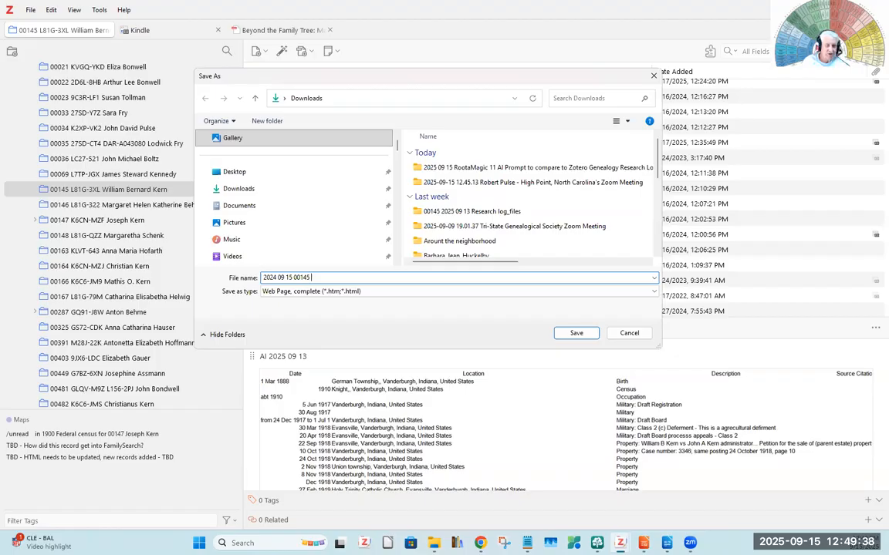
{"action": "key", "text": "BackSpace"}
{"action": "key", "text": "BackSpace"}
{"action": "key", "text": "BackSpace"}
{"action": "key", "text": "BackSpace"}
{"action": "key", "text": "BackSpace"}
{"action": "key", "text": "BackSpace"}
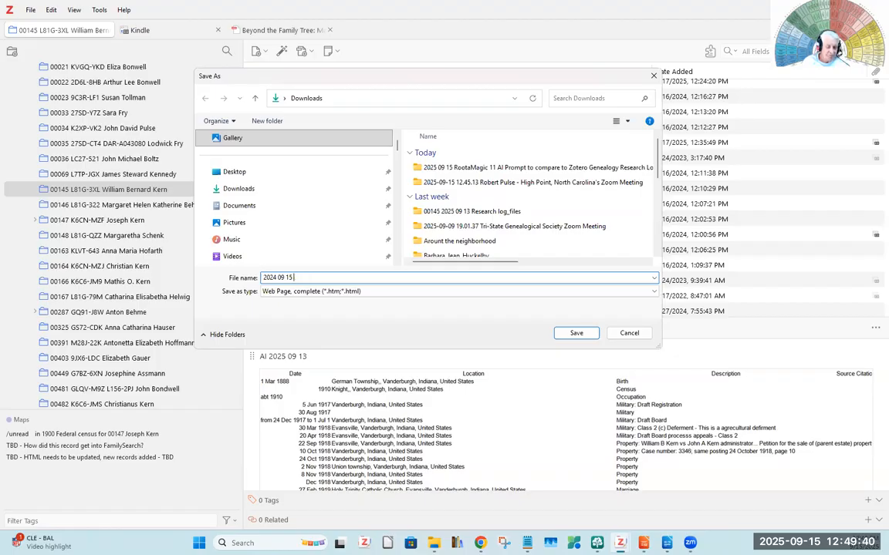
- Put the collection number 00145 in front of the date in the report's file name
{"action": "key", "text": "Left"}
{"action": "key", "text": "Left"}
{"action": "key", "text": "Left"}
{"action": "type", "text": "00"}
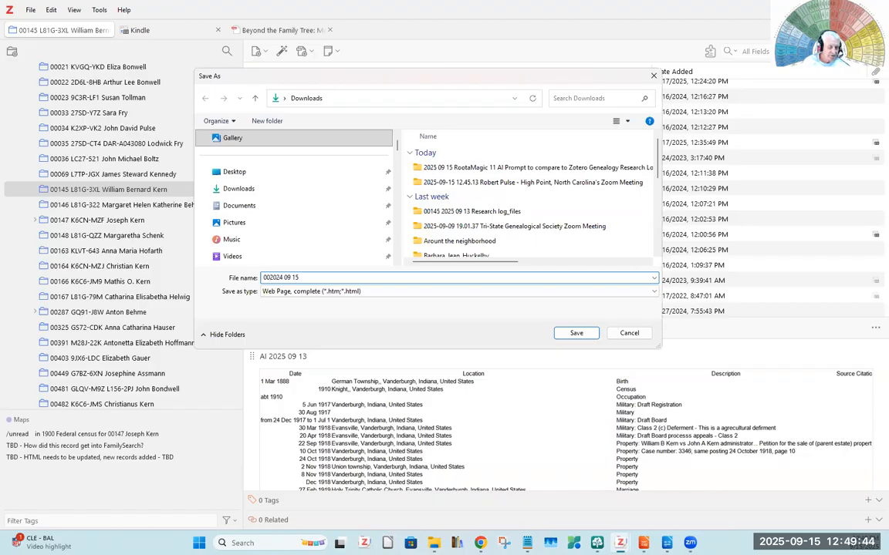
{"action": "type", "text": "014"}
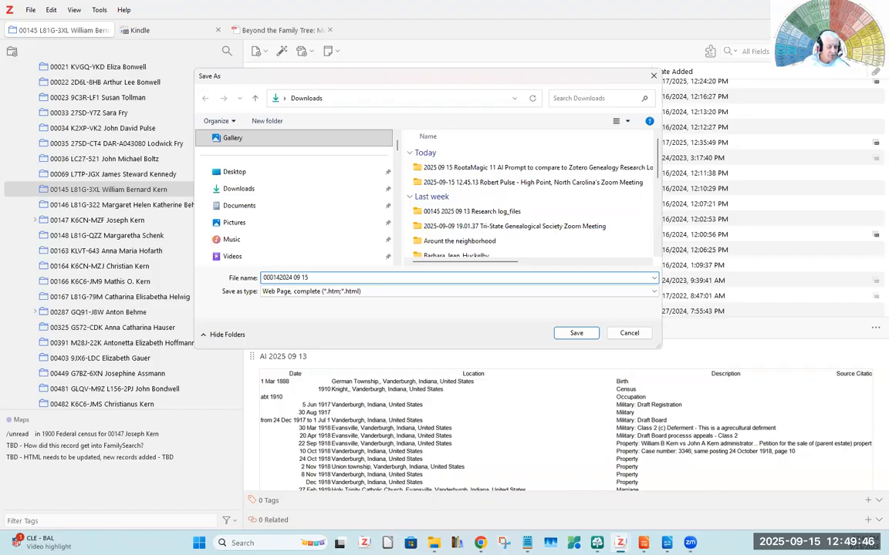
{"action": "type", "text": "5"}
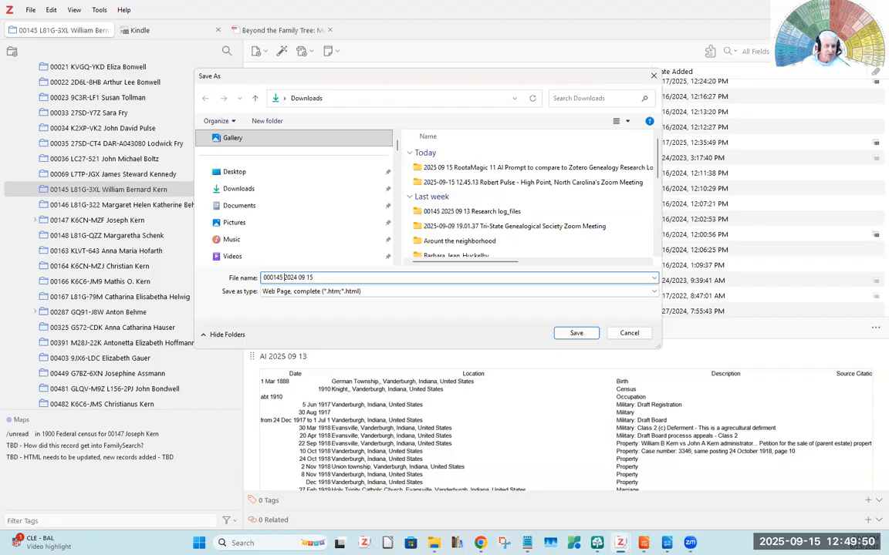
{"action": "left_click", "coordinate": [267, 276]}
{"action": "key", "text": "BackSpace"}
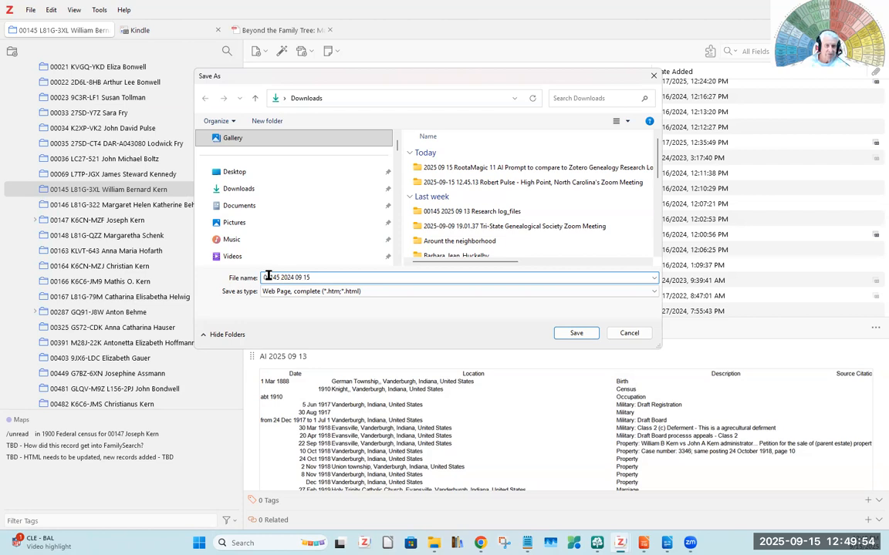
- Add "Research log" to the end of the file name and save the report to Downloads as a complete web page
{"action": "left_click", "coordinate": [339, 277]}
{"action": "type", "text": "Re"}
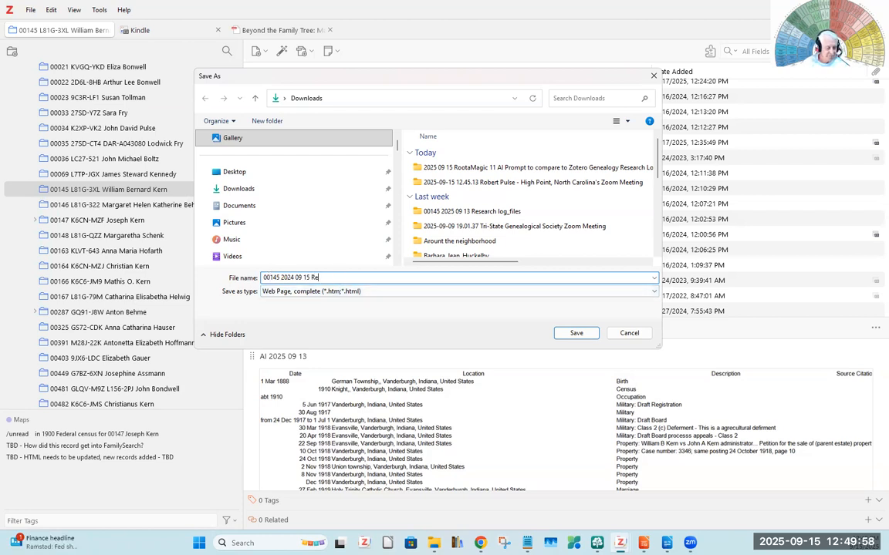
{"action": "type", "text": "search "}
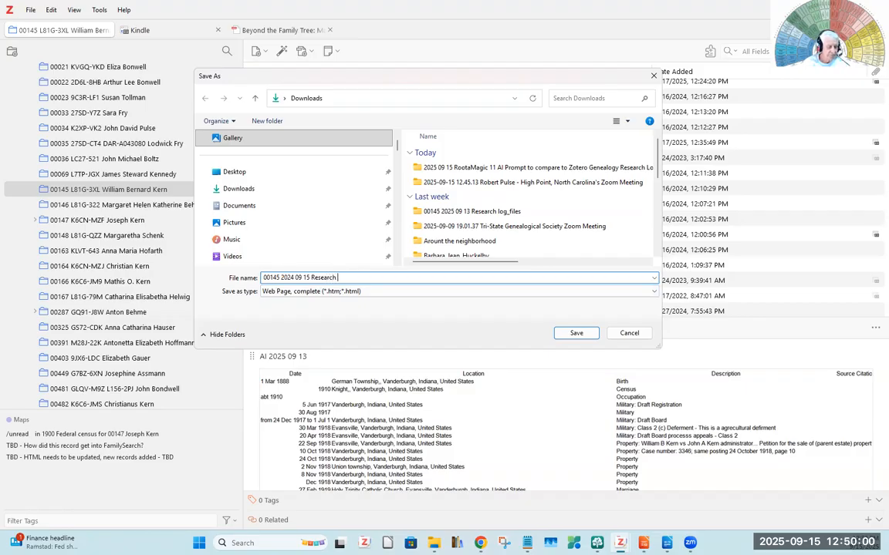
{"action": "type", "text": "log"}
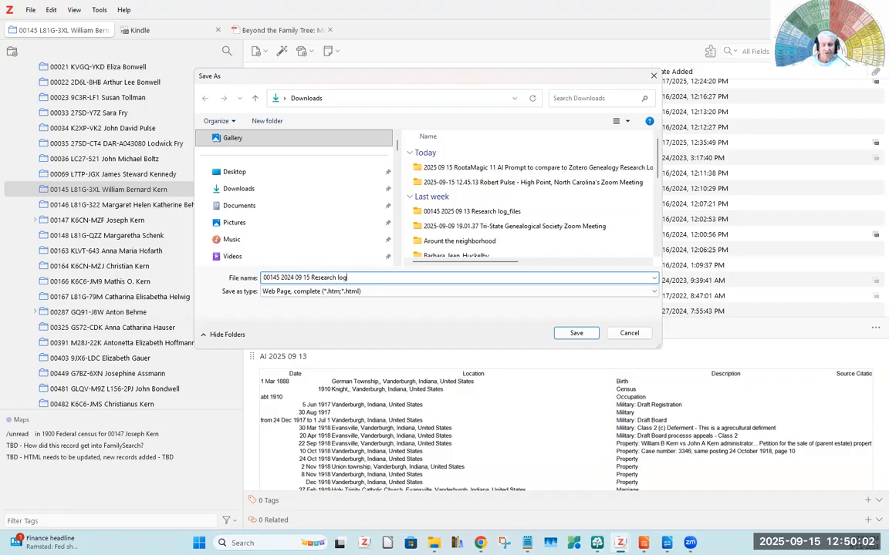
{"action": "left_click", "coordinate": [576, 334]}
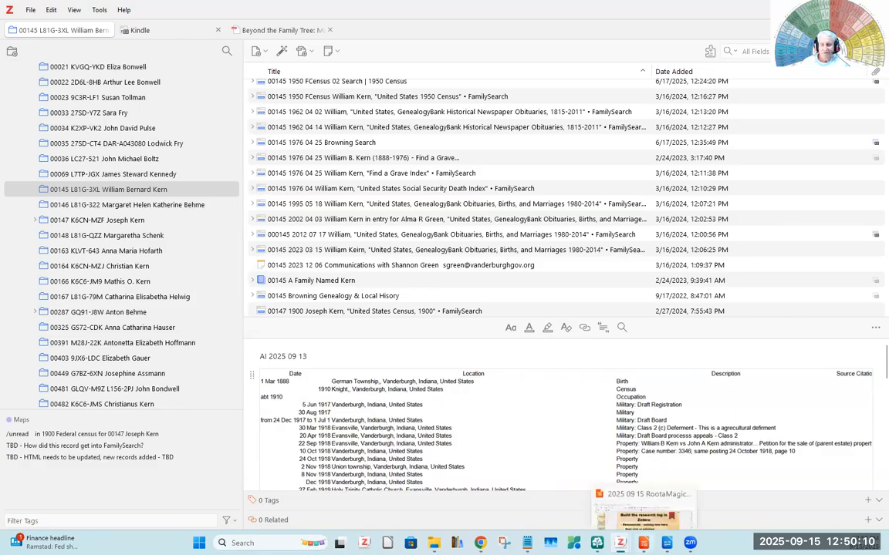
- Switch to the LibreOffice Impress presentation and show slide 5, "Use RootsMagic 11 to build a standard AI prompt"
{"action": "left_click", "coordinate": [645, 543]}
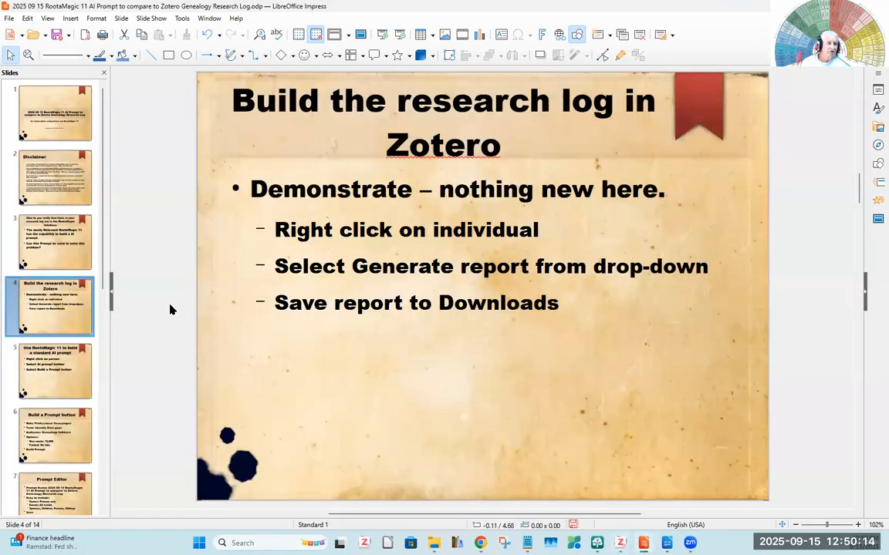
{"action": "scroll", "coordinate": [105, 254], "scroll_direction": "down", "scroll_amount": 3}
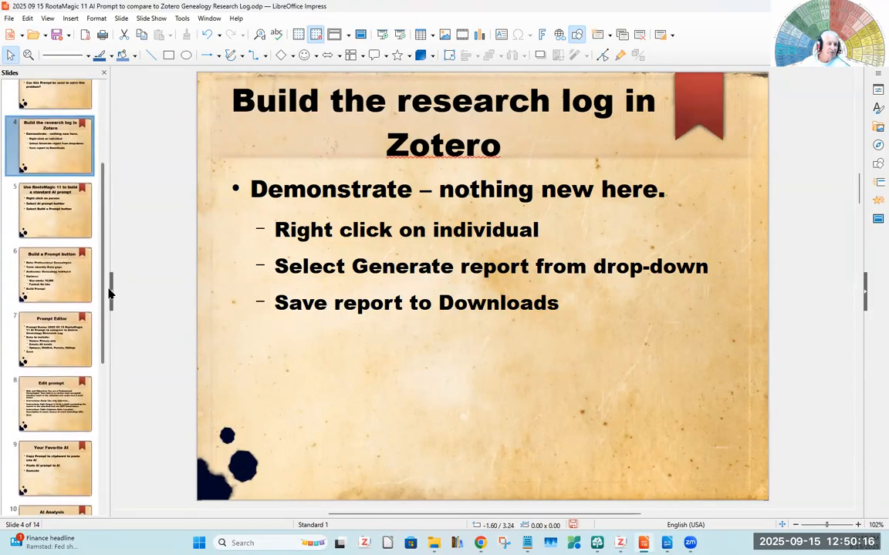
{"action": "scroll", "coordinate": [109, 293], "scroll_direction": "down", "scroll_amount": 1}
{"action": "left_click", "coordinate": [44, 167]}
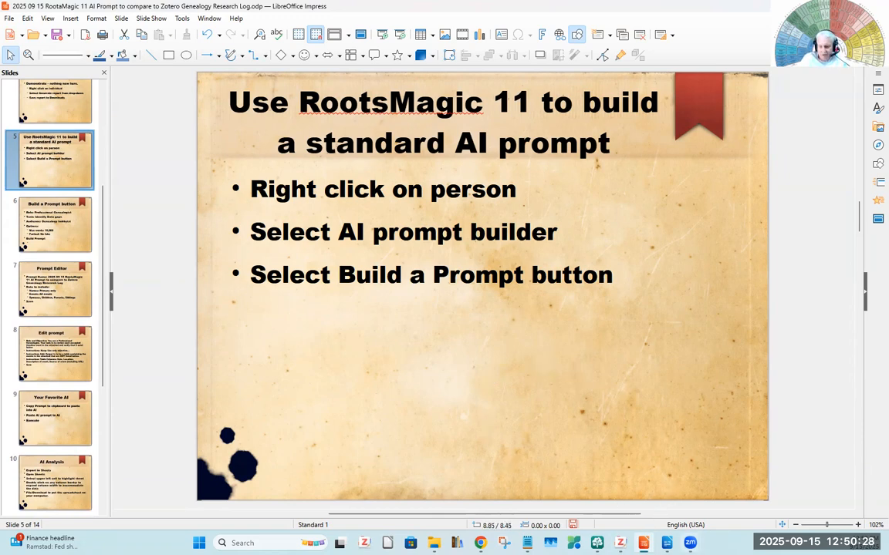
- Switch to RootsMagic 11, open the AI Prompt Builder for the pedigree's root person and start building a prompt
{"action": "left_click", "coordinate": [596, 543]}
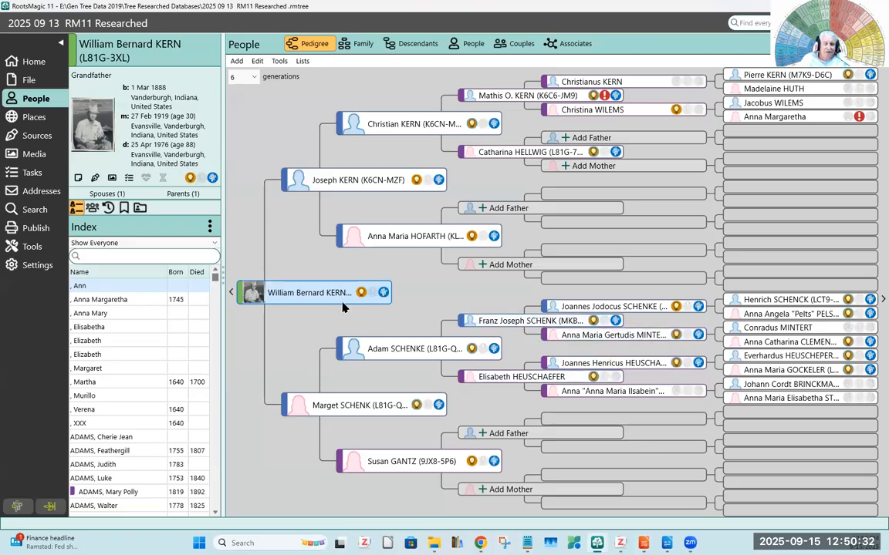
{"action": "right_click", "coordinate": [323, 296]}
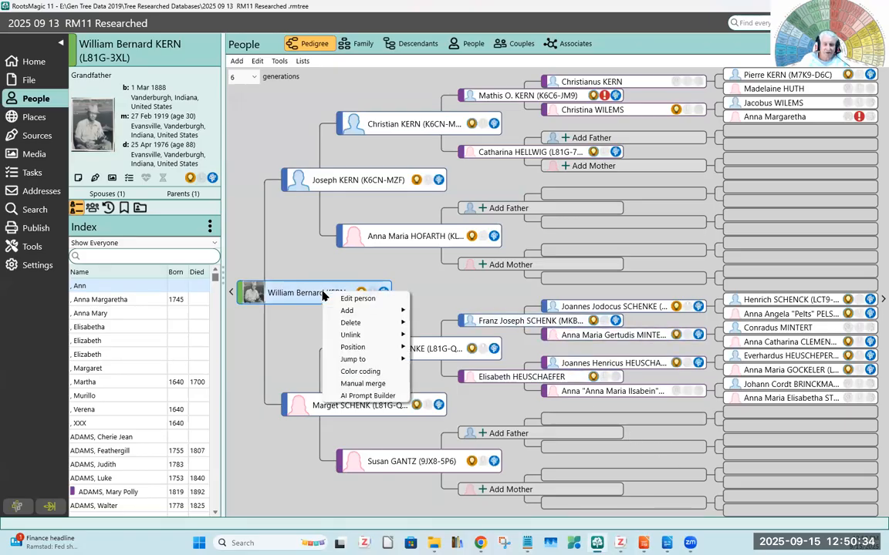
{"action": "right_click", "coordinate": [286, 291]}
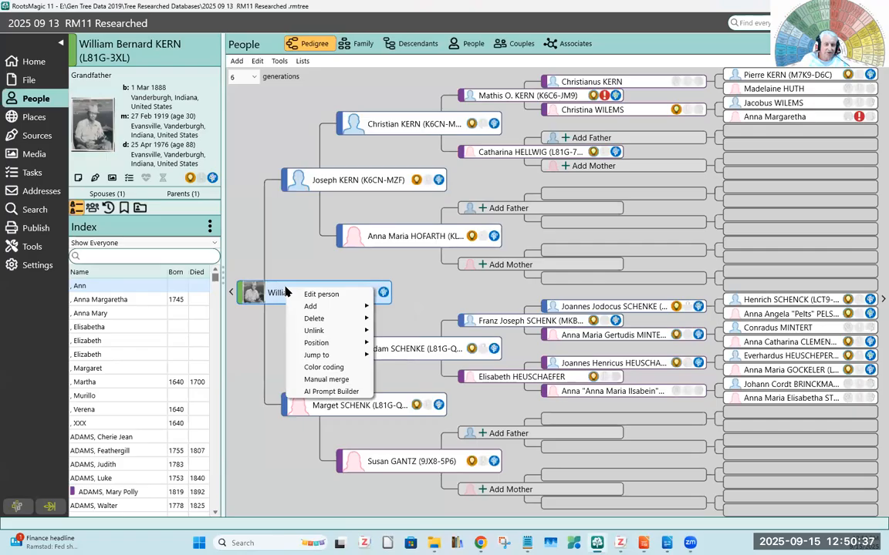
{"action": "left_click", "coordinate": [322, 391]}
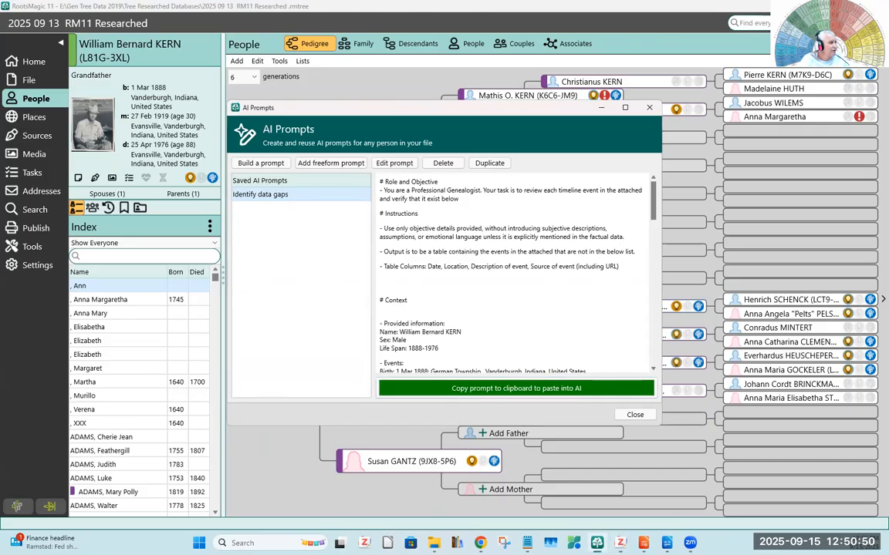
{"action": "key", "text": "alt+Tab"}
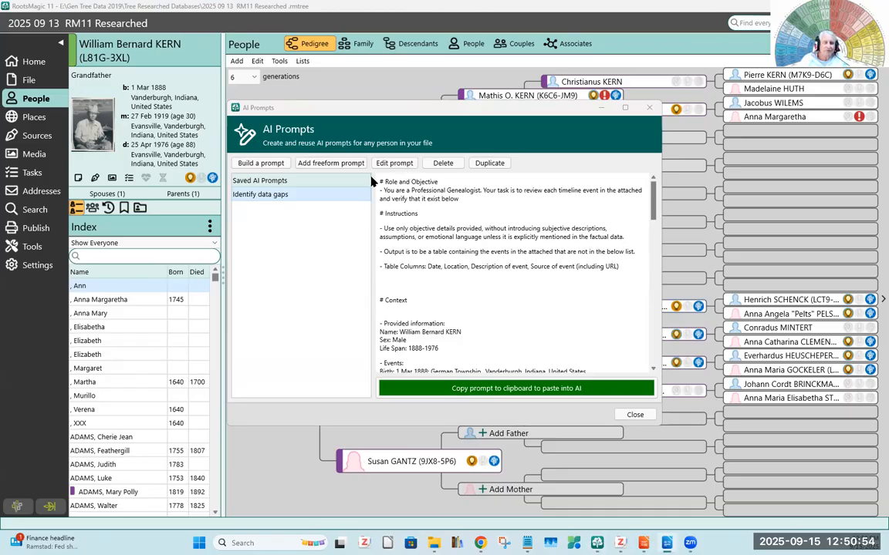
{"action": "left_click", "coordinate": [261, 164]}
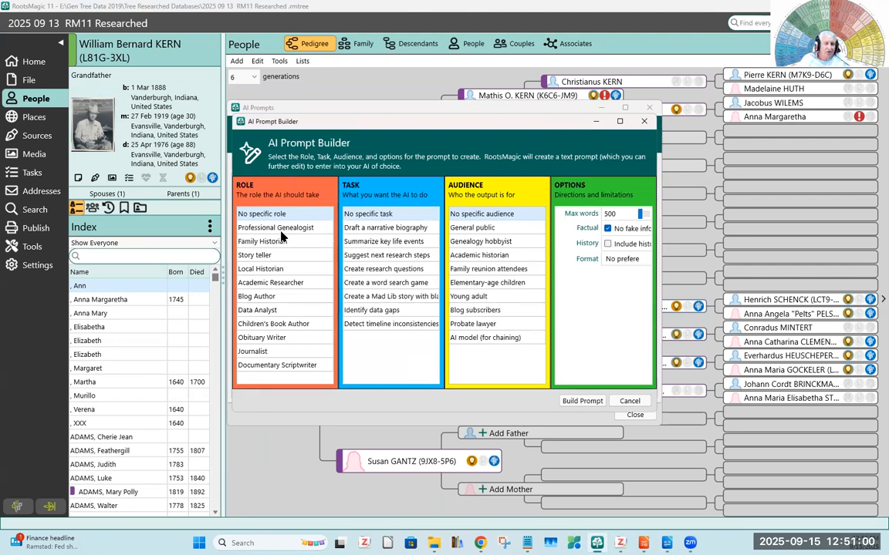
- Return to the LibreOffice Impress presentation and show slide 6, "Build a Prompt button"
{"action": "mouse_move", "coordinate": [597, 542]}
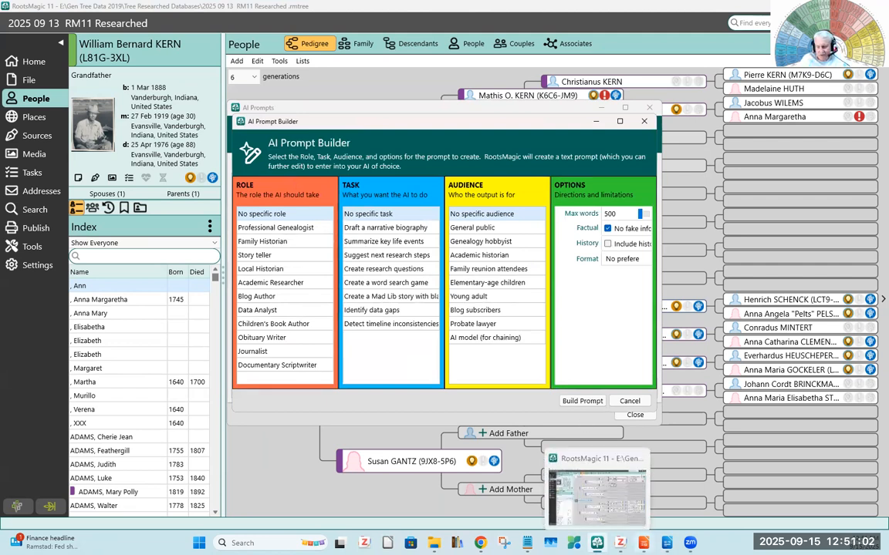
{"action": "left_click", "coordinate": [643, 542]}
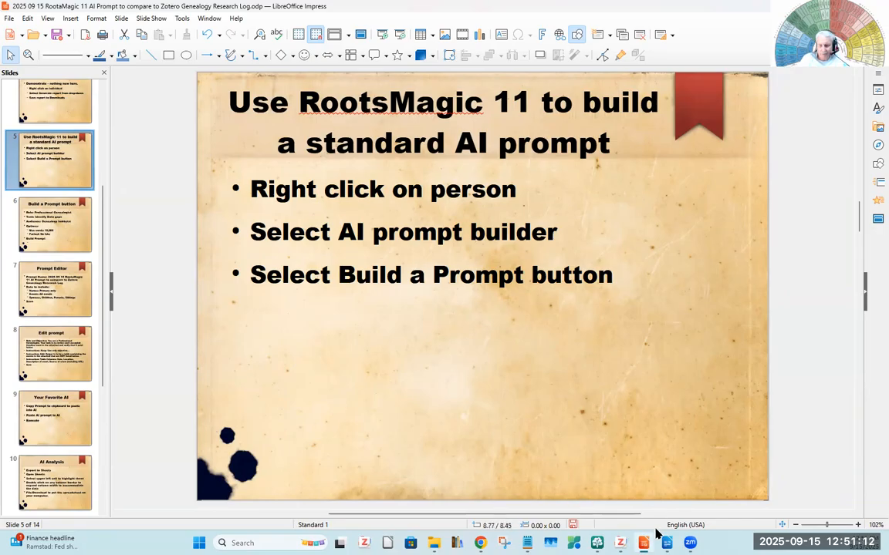
{"action": "left_click", "coordinate": [597, 543]}
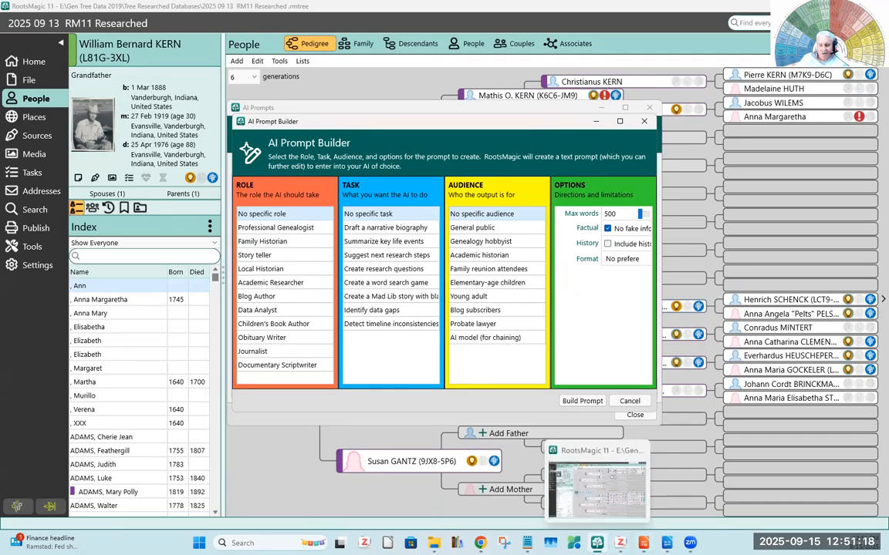
{"action": "left_click", "coordinate": [621, 543]}
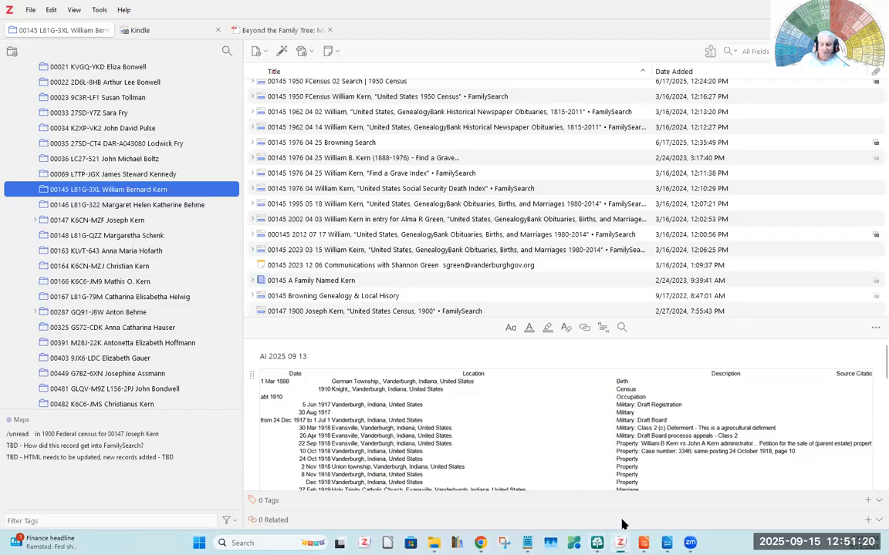
{"action": "left_click", "coordinate": [620, 543]}
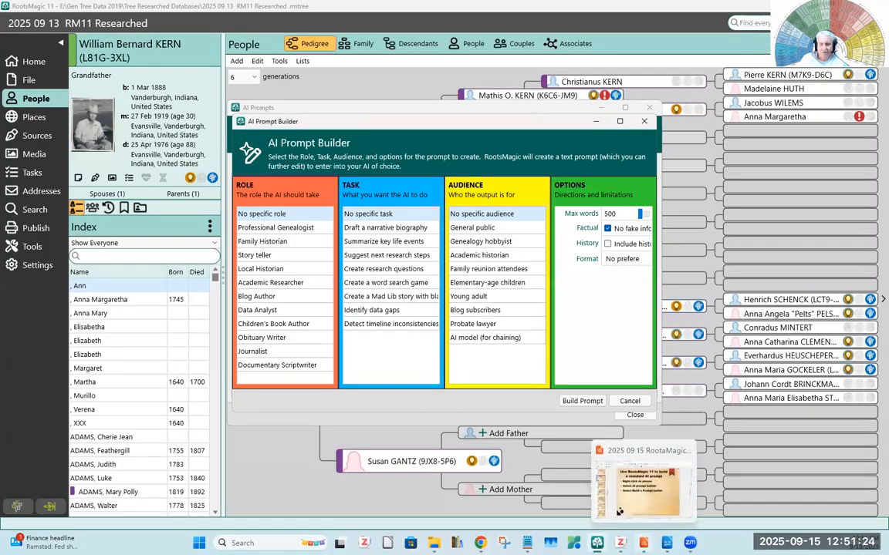
{"action": "left_click", "coordinate": [644, 543]}
{"action": "left_click", "coordinate": [49, 222]}
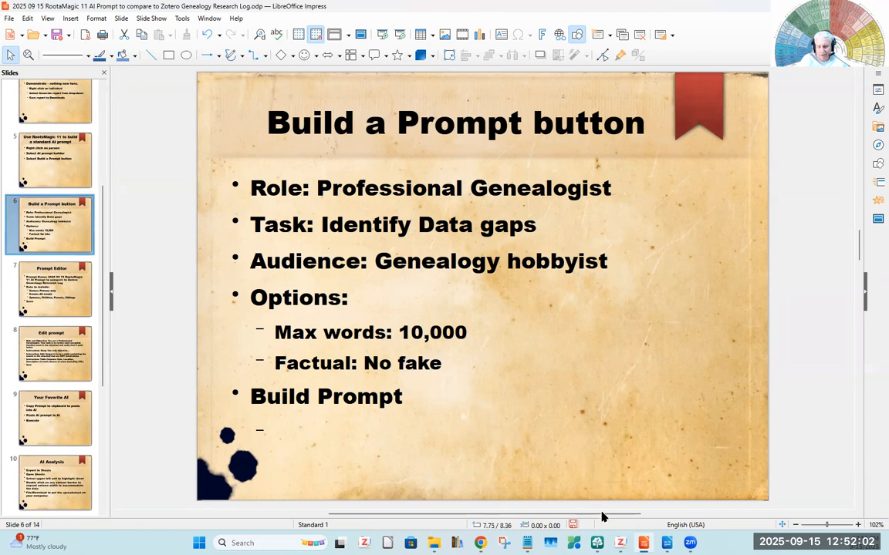
- Switch to RootsMagic 11 and choose role Professional Genealogist, task Identify data gaps and audience Genealogy hobbyist for the prompt
{"action": "left_click", "coordinate": [597, 543]}
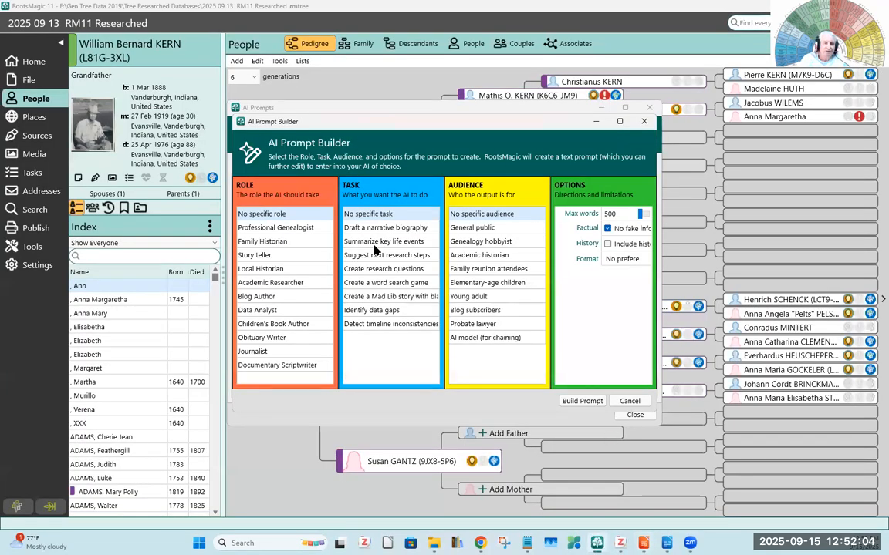
{"action": "left_click", "coordinate": [280, 231]}
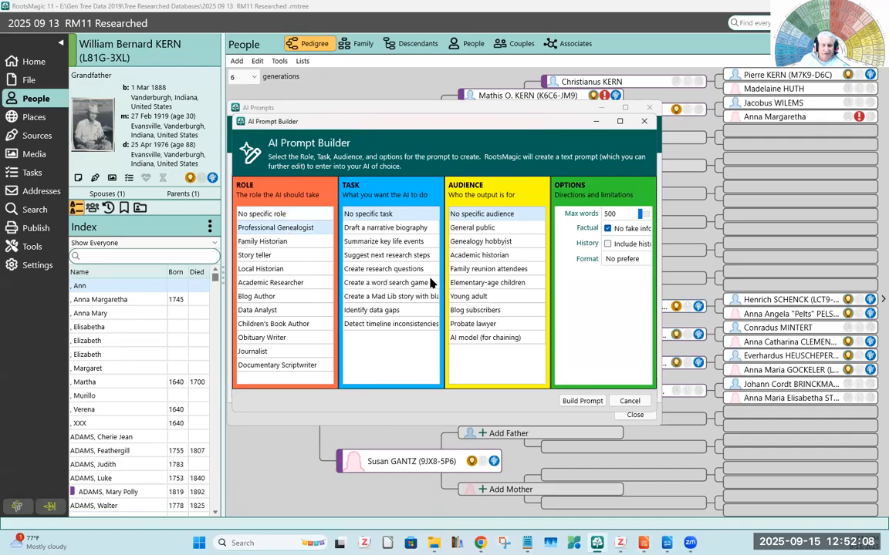
{"action": "left_click", "coordinate": [369, 311]}
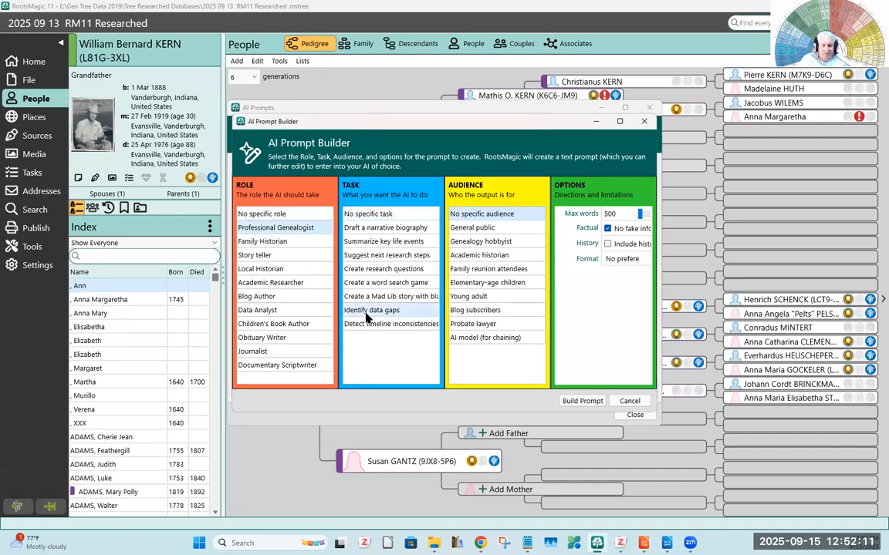
{"action": "left_click", "coordinate": [474, 242]}
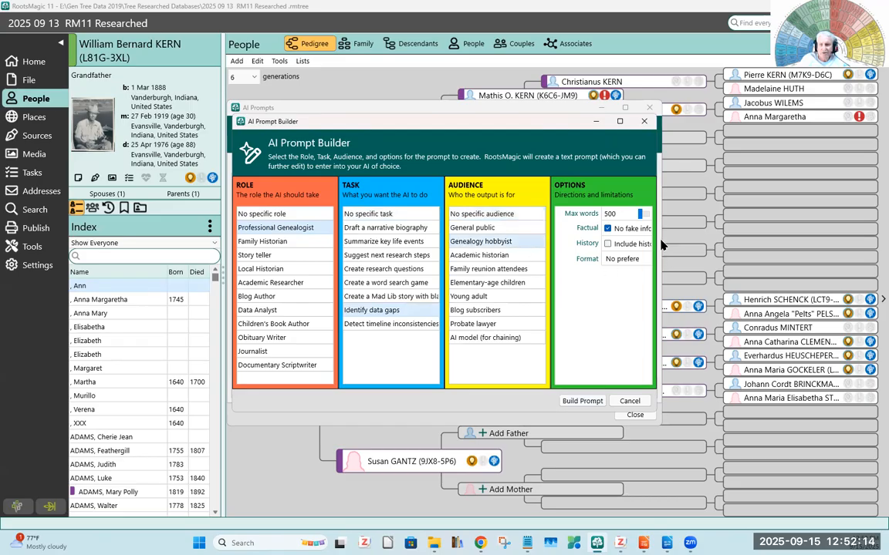
- Set the maximum words to 100000, keep No preference as the format, and build the prompt
{"action": "left_click_drag", "start_coordinate": [641, 217], "coordinate": [661, 223]}
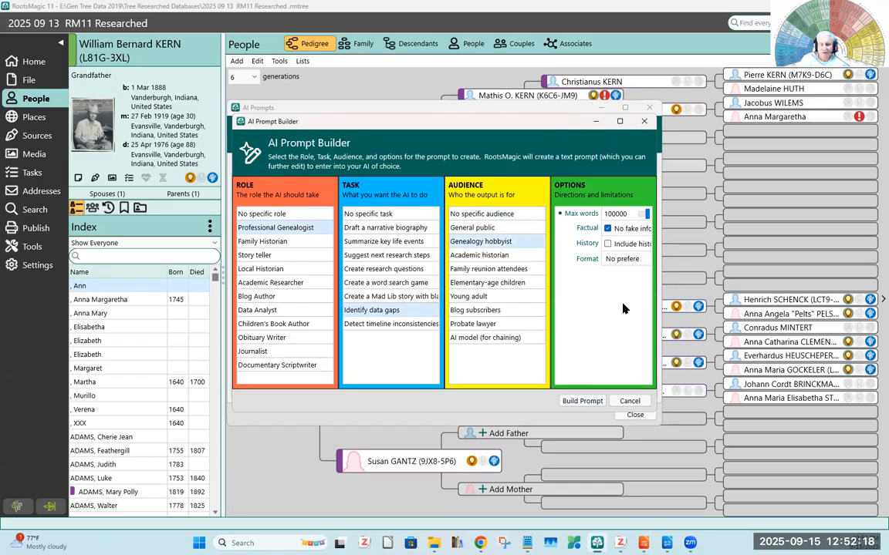
{"action": "left_click", "coordinate": [638, 260]}
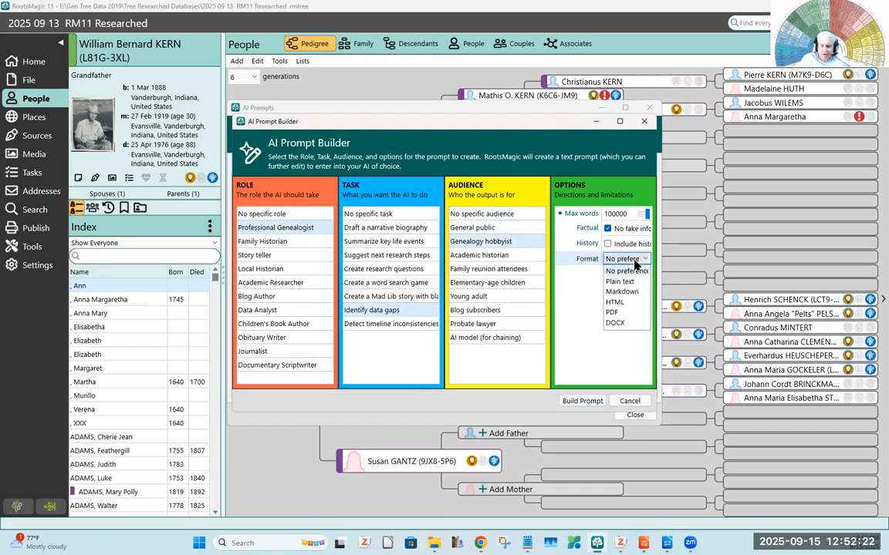
{"action": "left_click", "coordinate": [635, 266]}
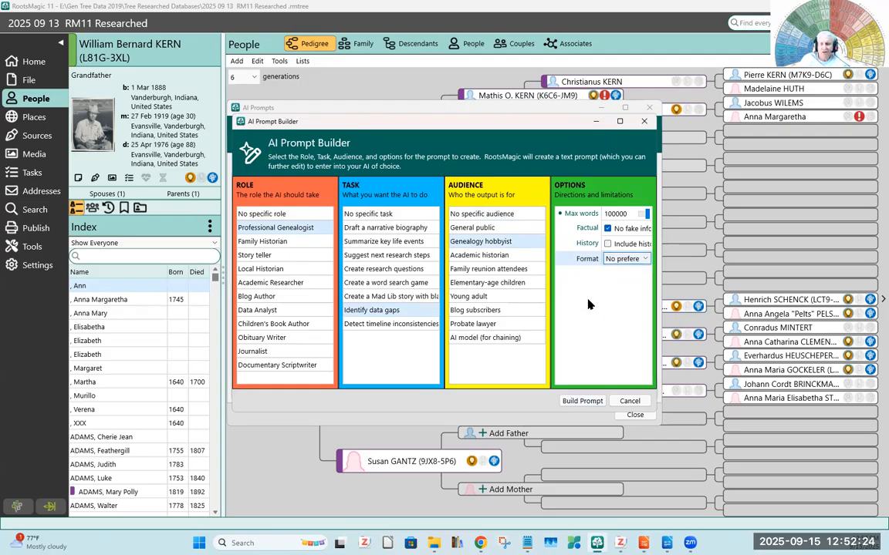
{"action": "left_click", "coordinate": [582, 401]}
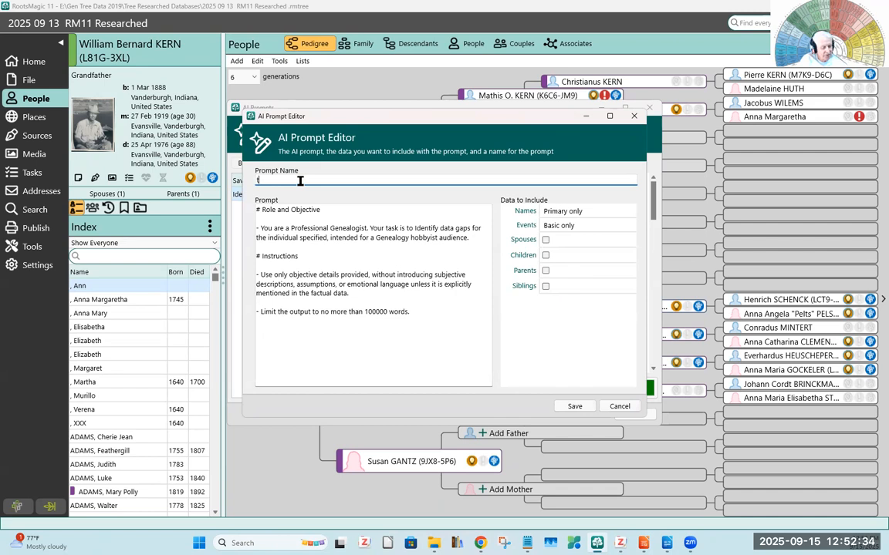
- Name the prompt "test" and keep the included names at Primary only
{"action": "type", "text": "est"}
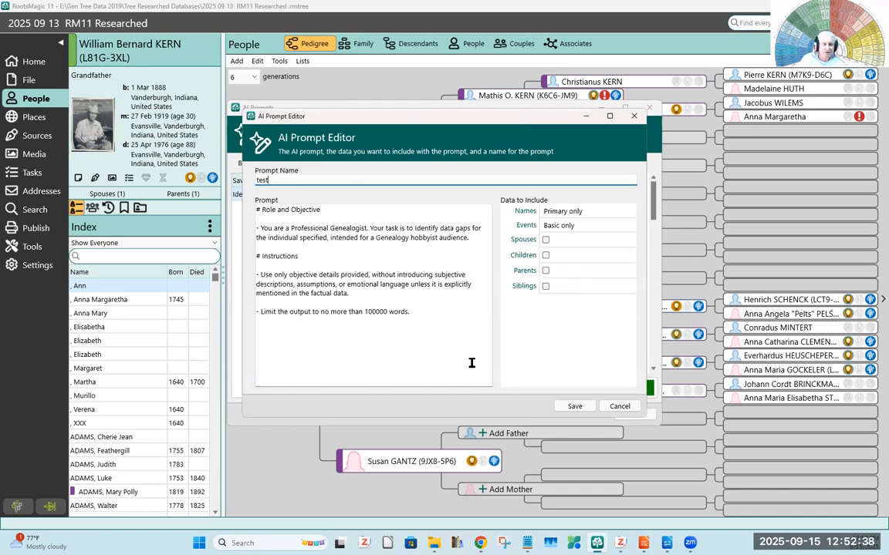
{"action": "left_click", "coordinate": [414, 350]}
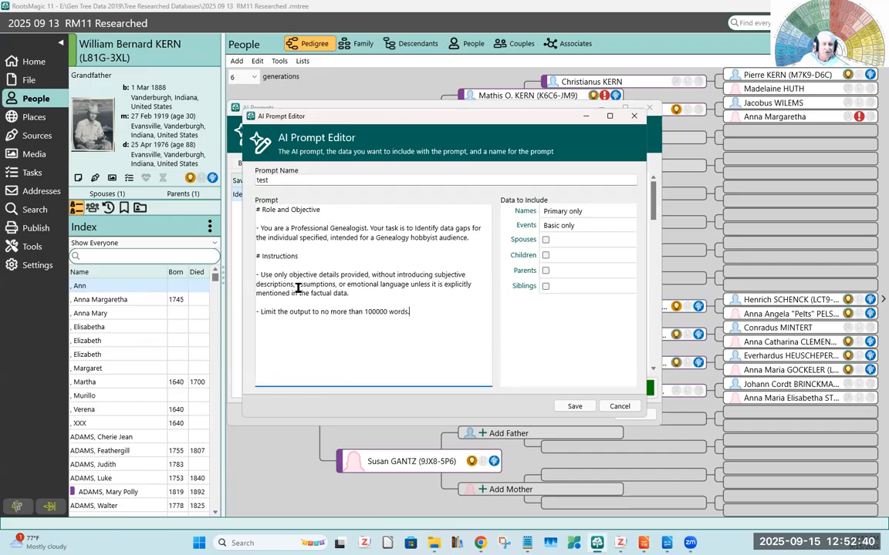
{"action": "left_click", "coordinate": [610, 210]}
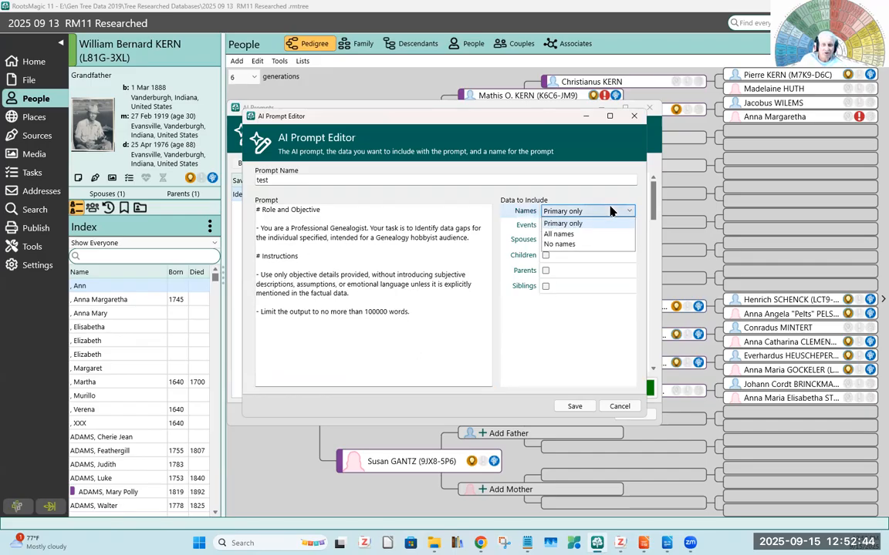
{"action": "left_click", "coordinate": [610, 211]}
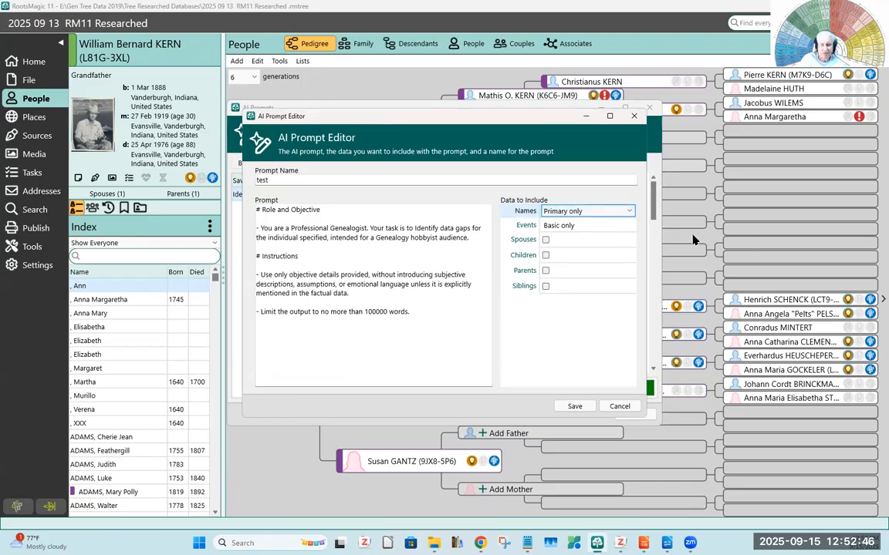
- Include all events, spouses, children, parents and siblings in the prompt data, and save the prompt
{"action": "left_click", "coordinate": [615, 226]}
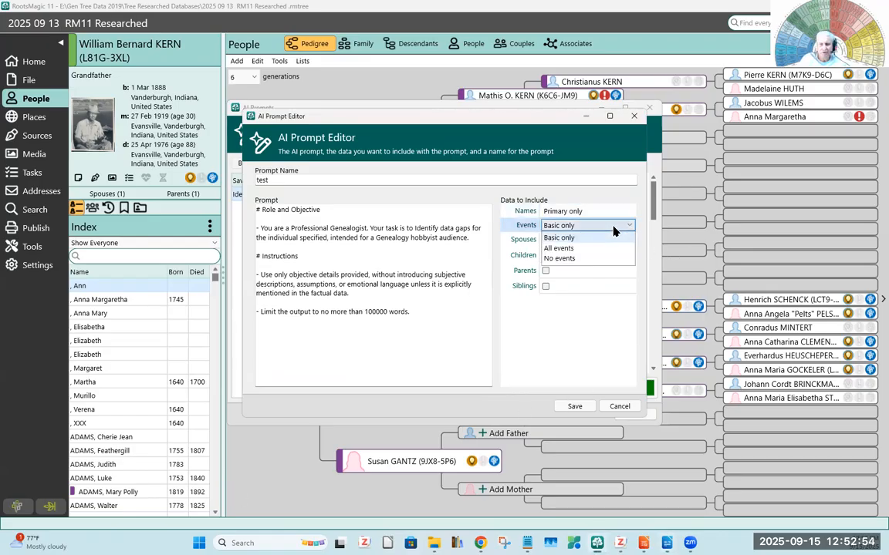
{"action": "left_click", "coordinate": [568, 249]}
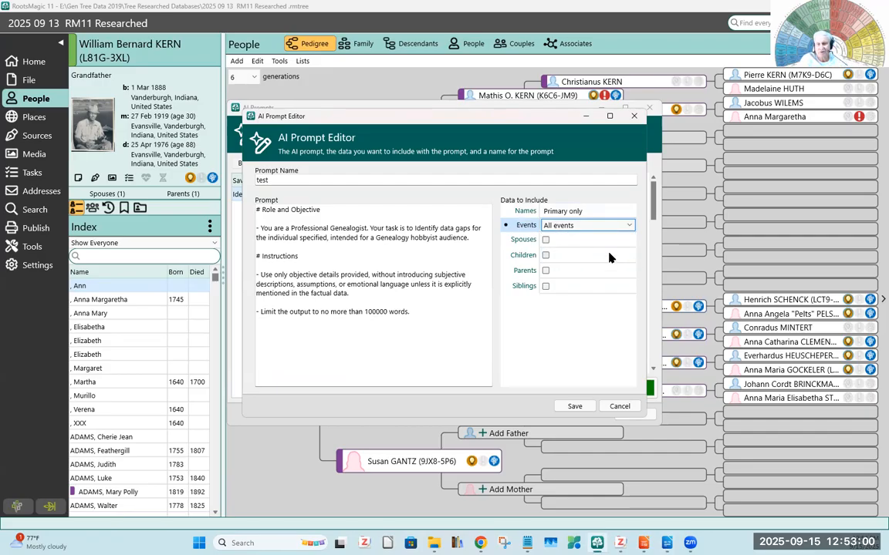
{"action": "left_click", "coordinate": [545, 240]}
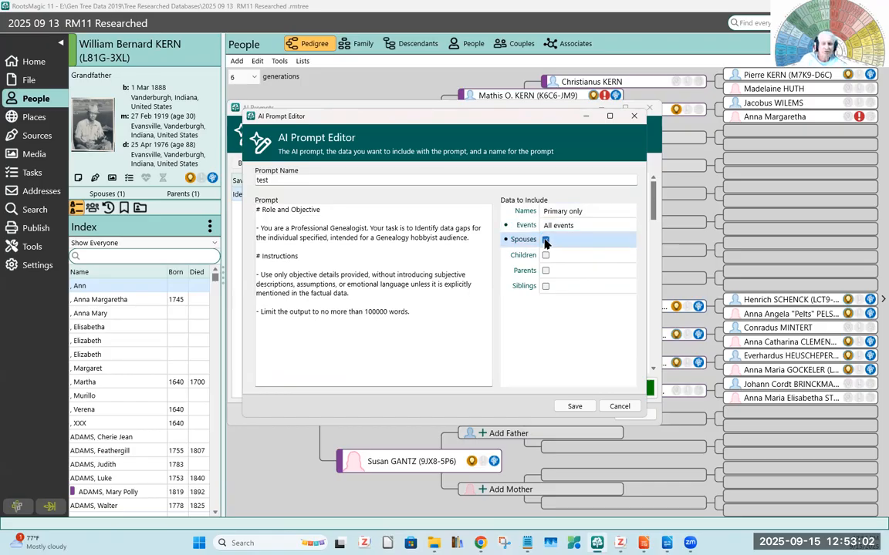
{"action": "left_click", "coordinate": [546, 255]}
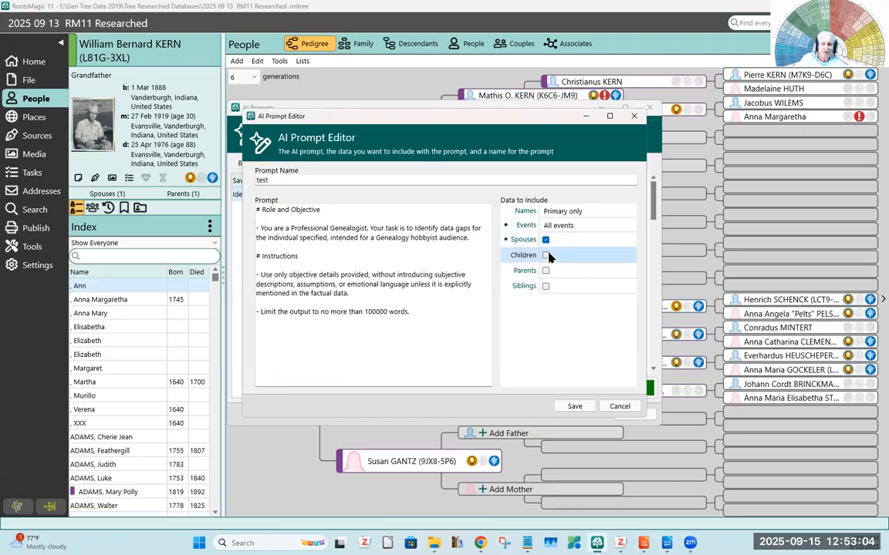
{"action": "left_click", "coordinate": [546, 270]}
{"action": "left_click", "coordinate": [546, 286]}
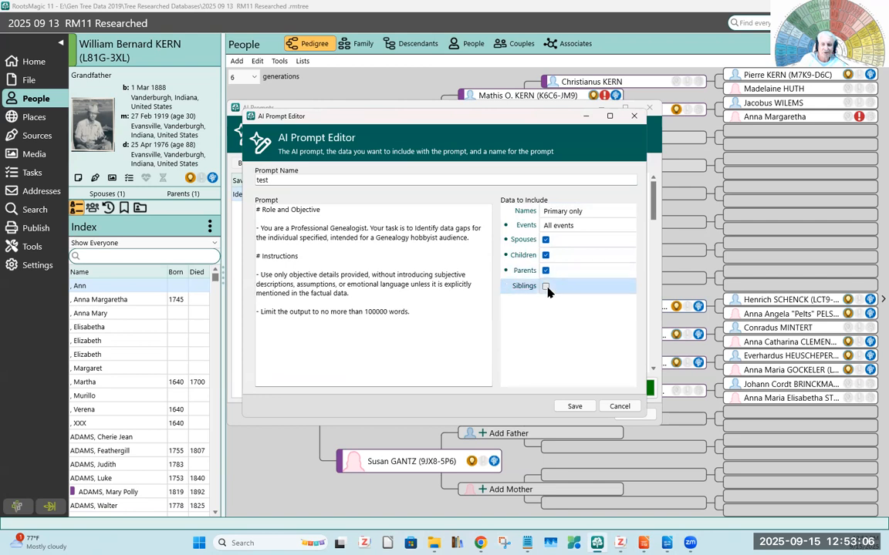
{"action": "left_click", "coordinate": [575, 406]}
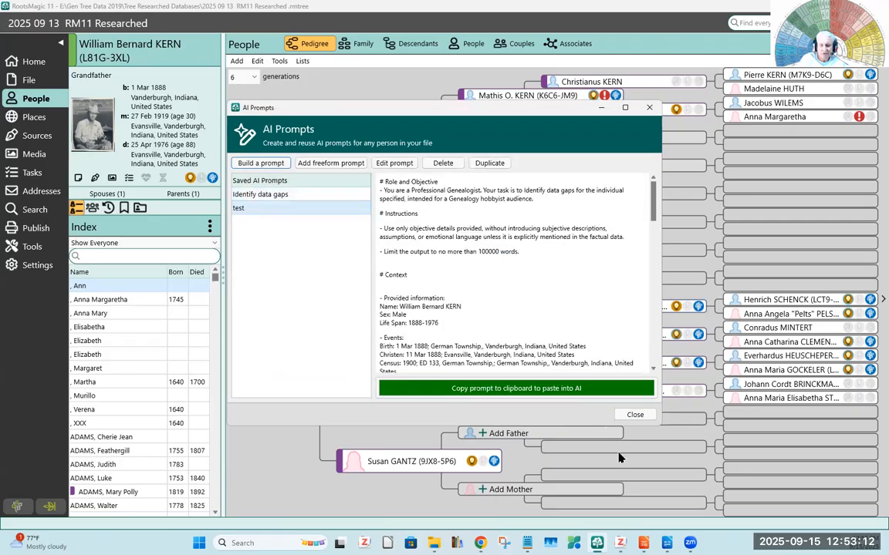
- Switch to the LibreOffice Impress presentation and show slide 7, "Prompt Editor", followed by slide 8, "Edit prompt"
{"action": "left_click", "coordinate": [643, 543]}
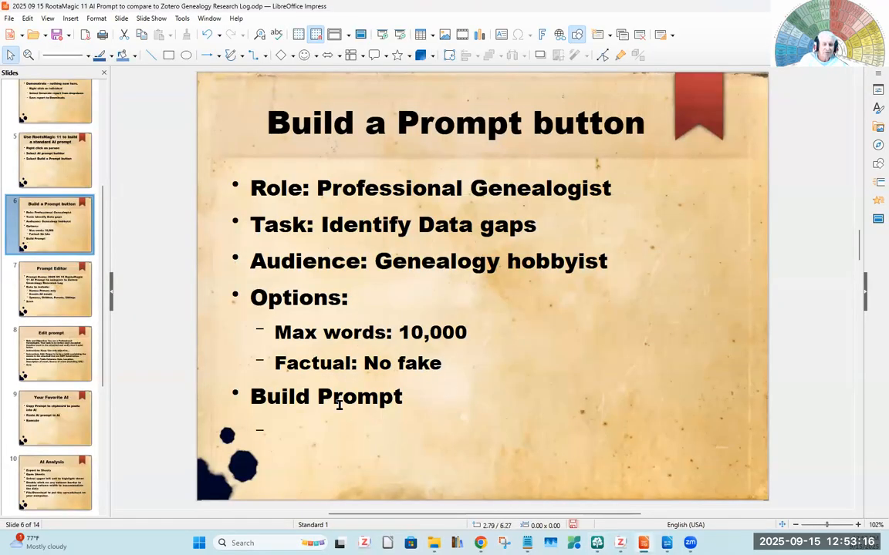
{"action": "left_click", "coordinate": [49, 290]}
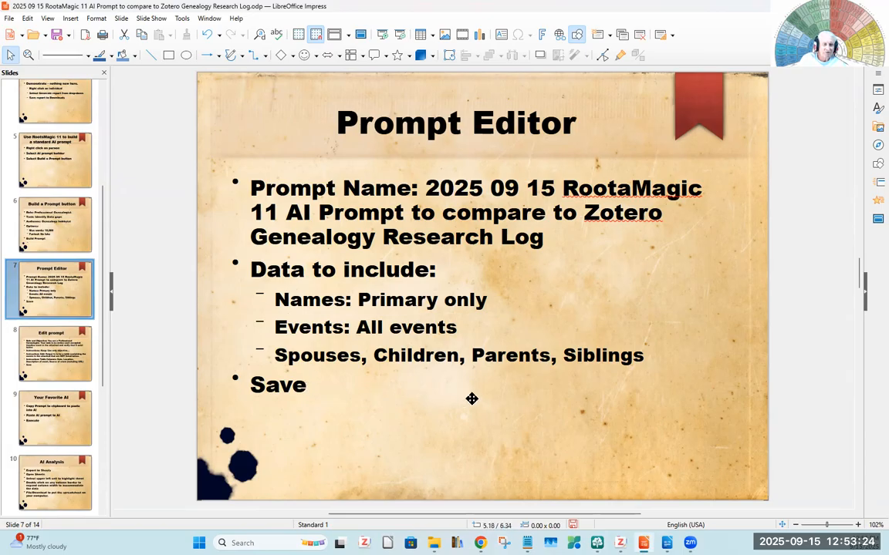
{"action": "left_click", "coordinate": [65, 363]}
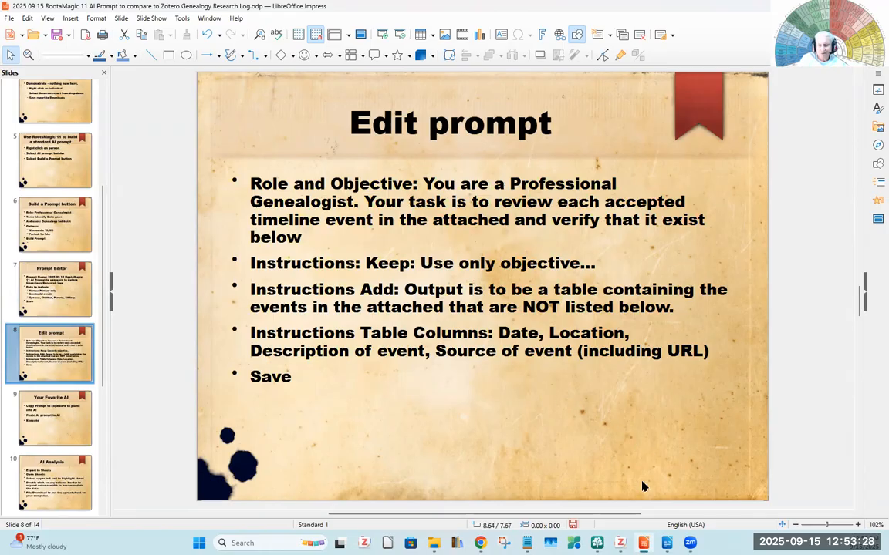
- Return to RootsMagic 11 and review the full text of the saved "test" prompt, including its events and relationships
{"action": "left_click", "coordinate": [598, 544]}
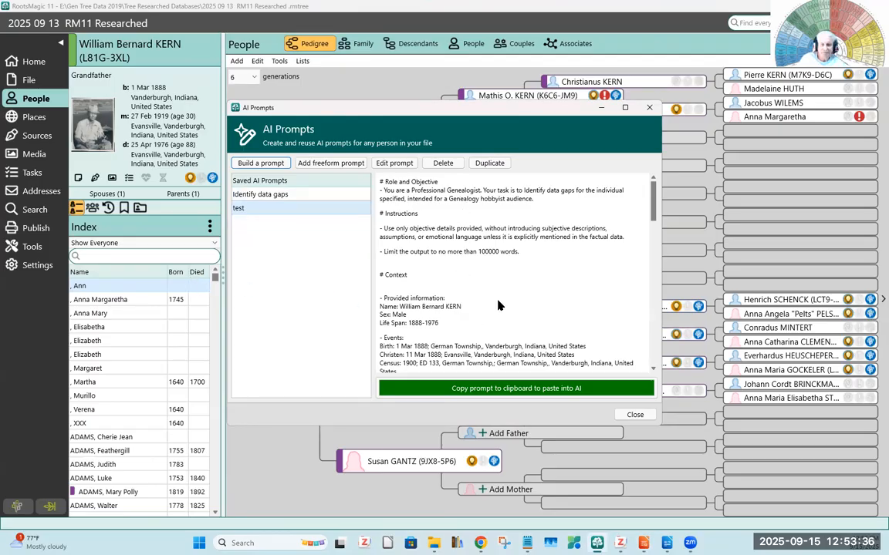
{"action": "scroll", "coordinate": [652, 222], "scroll_direction": "down", "scroll_amount": 3}
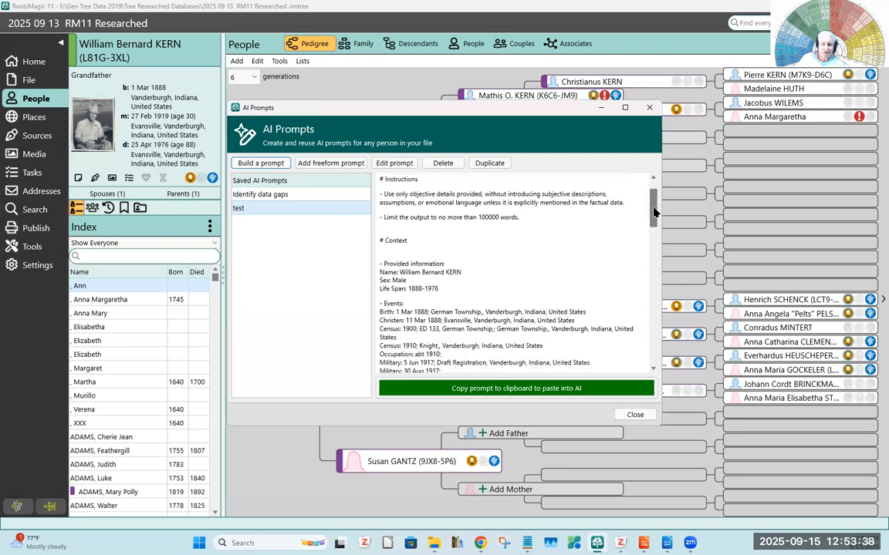
{"action": "scroll", "coordinate": [652, 216], "scroll_direction": "up", "scroll_amount": 6}
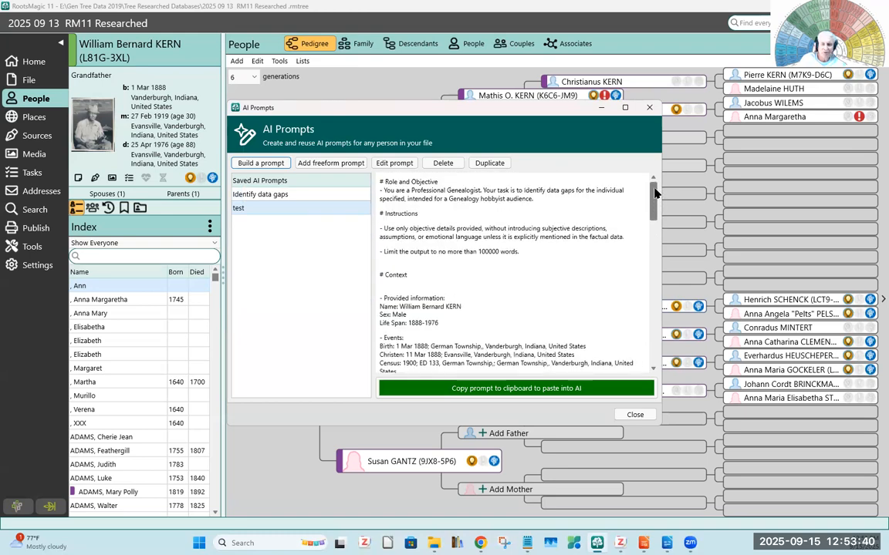
{"action": "scroll", "coordinate": [652, 224], "scroll_direction": "down", "scroll_amount": 7}
{"action": "left_click_drag", "start_coordinate": [652, 226], "coordinate": [650, 347]}
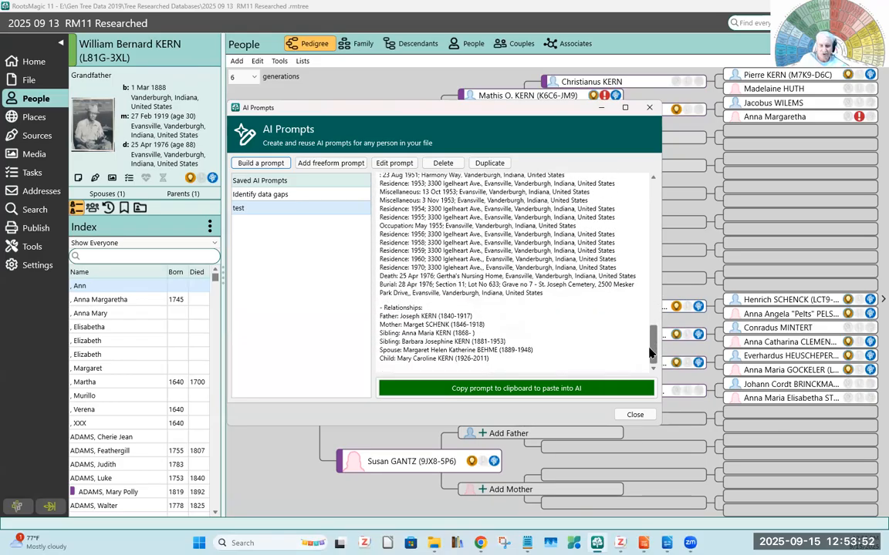
{"action": "left_click_drag", "start_coordinate": [650, 353], "coordinate": [650, 330]}
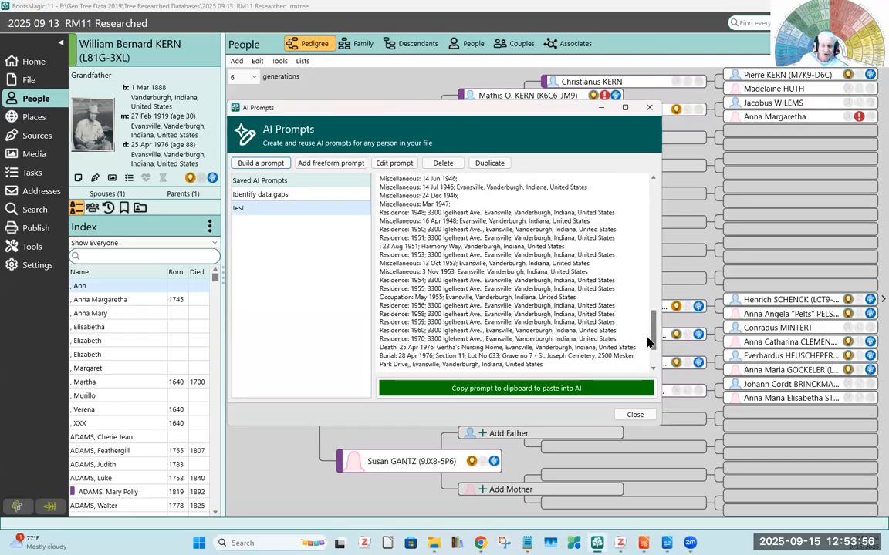
{"action": "left_click_drag", "start_coordinate": [651, 330], "coordinate": [649, 205]}
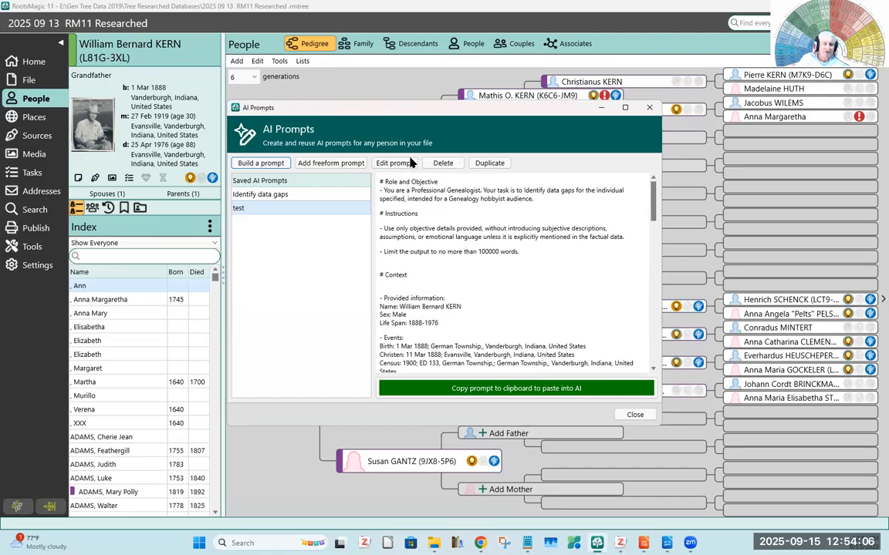
- Edit the "test" prompt, replacing its Role and Objective statement with the "You are a Professional Genealogist..." wording copied from slide 8 in LibreOffice Impress
{"action": "left_click", "coordinate": [388, 163]}
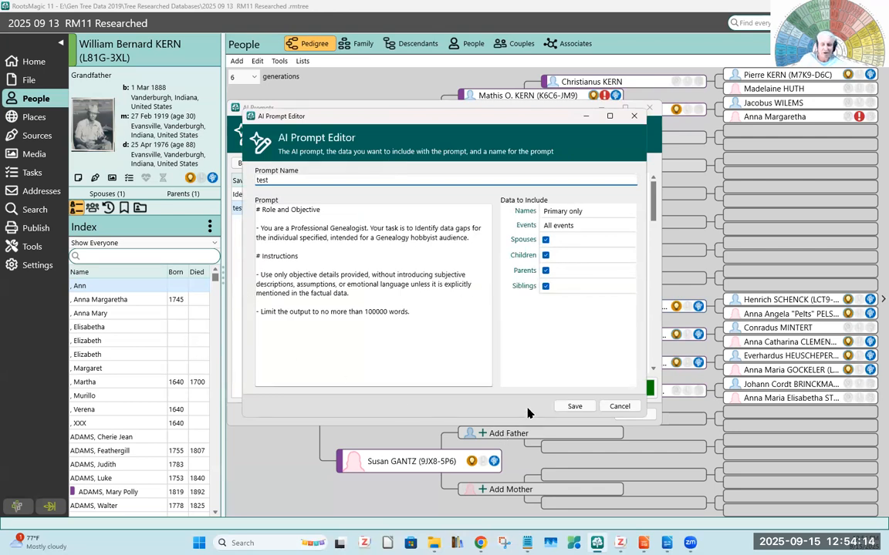
{"action": "mouse_move", "coordinate": [644, 543]}
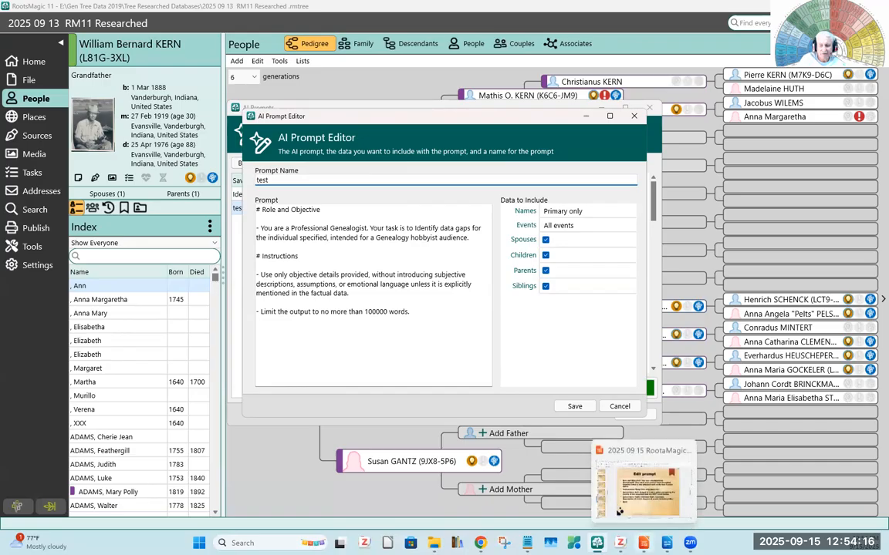
{"action": "left_click", "coordinate": [619, 511]}
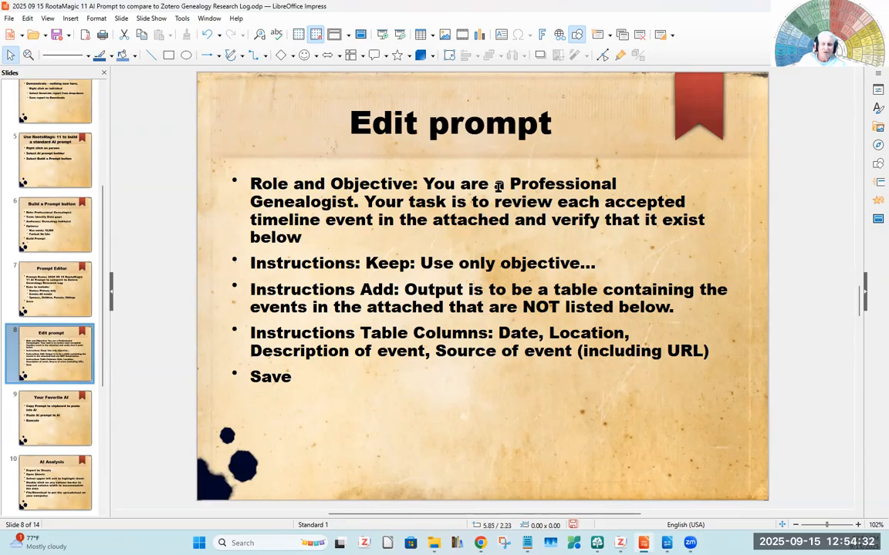
{"action": "left_click_drag", "start_coordinate": [423, 183], "coordinate": [423, 234]}
{"action": "key", "text": "ctrl+c"}
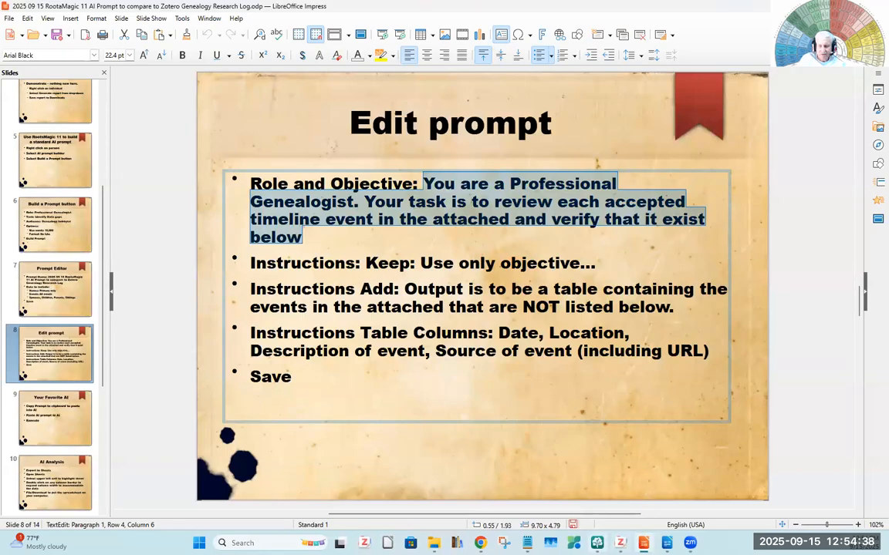
{"action": "left_click", "coordinate": [598, 543]}
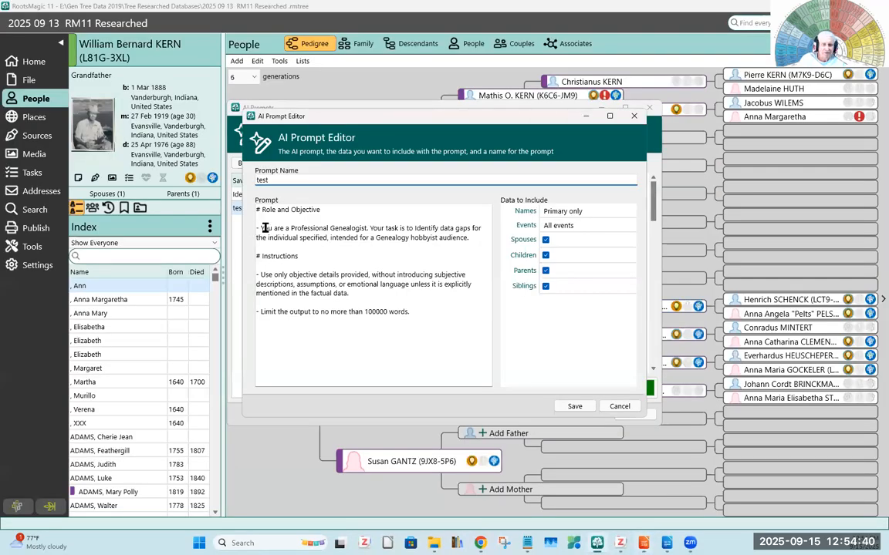
{"action": "left_click_drag", "start_coordinate": [260, 229], "coordinate": [478, 238]}
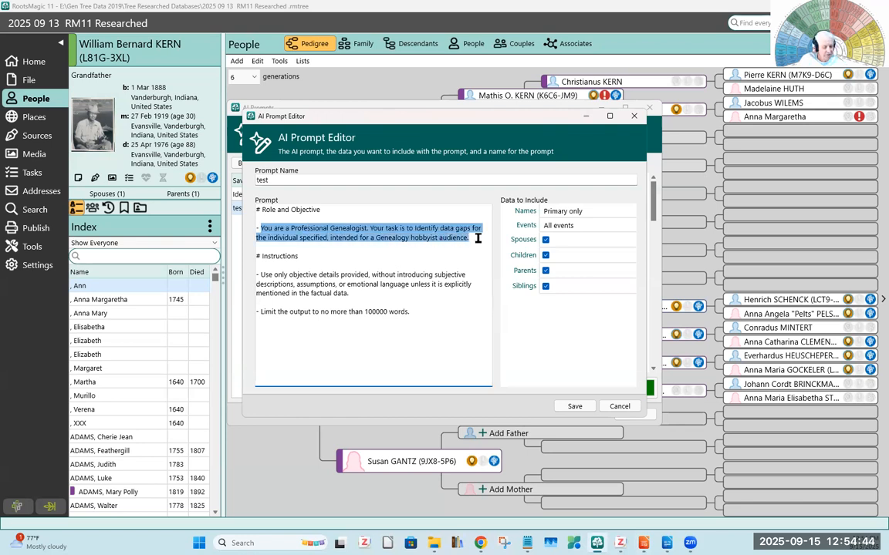
{"action": "key", "text": "ctrl+v"}
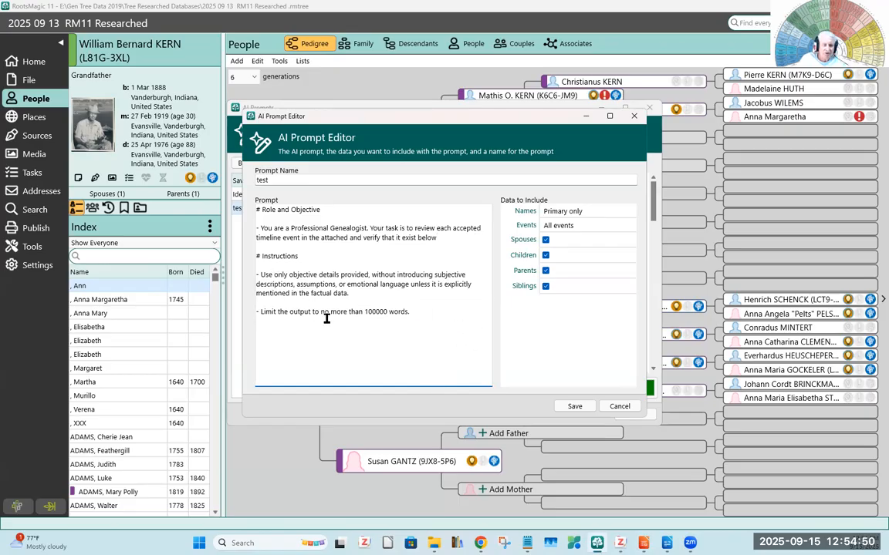
- Switch to the LibreOffice Impress presentation and copy the output-table and table-columns instructions from slide 8, "Edit prompt"
{"action": "left_click", "coordinate": [421, 315]}
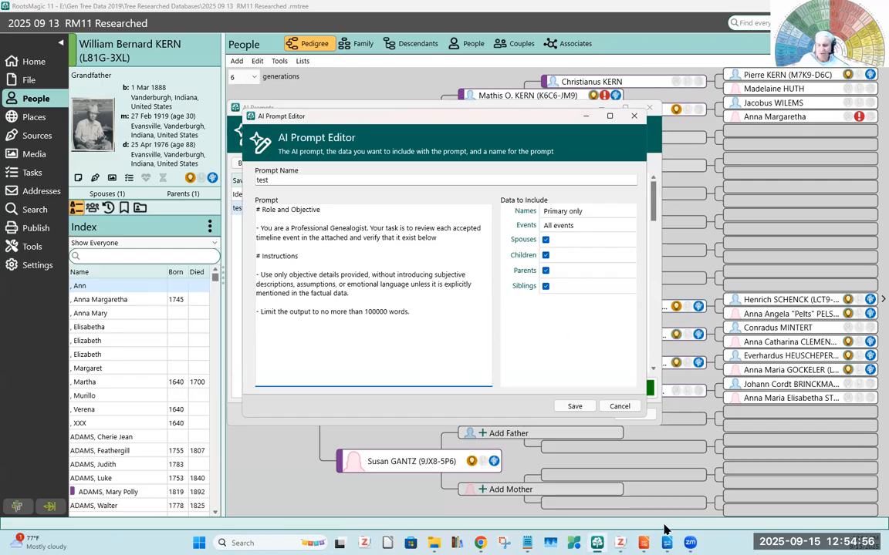
{"action": "key", "text": "alt+Tab"}
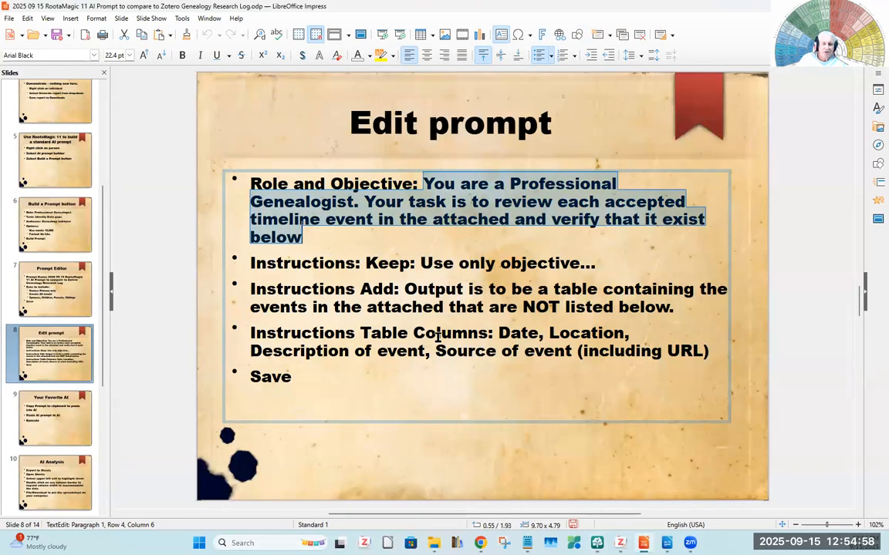
{"action": "left_click", "coordinate": [398, 288]}
{"action": "left_click_drag", "start_coordinate": [399, 288], "coordinate": [595, 306]}
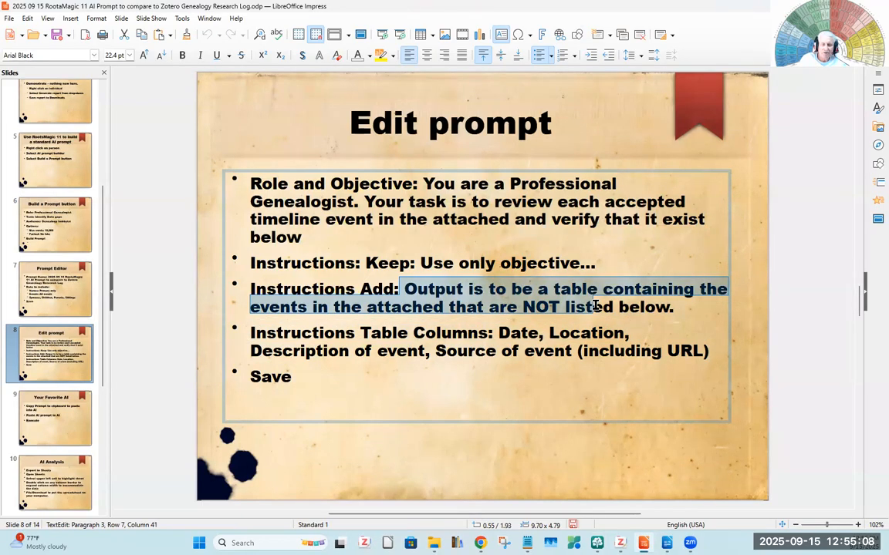
{"action": "left_click_drag", "start_coordinate": [595, 305], "coordinate": [607, 359]}
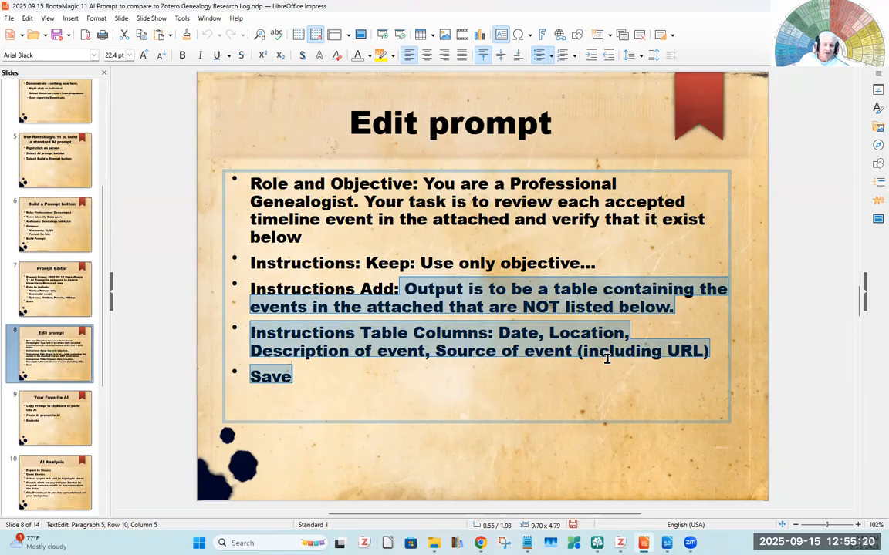
{"action": "left_click_drag", "start_coordinate": [607, 359], "coordinate": [717, 353]}
{"action": "key", "text": "ctrl+c"}
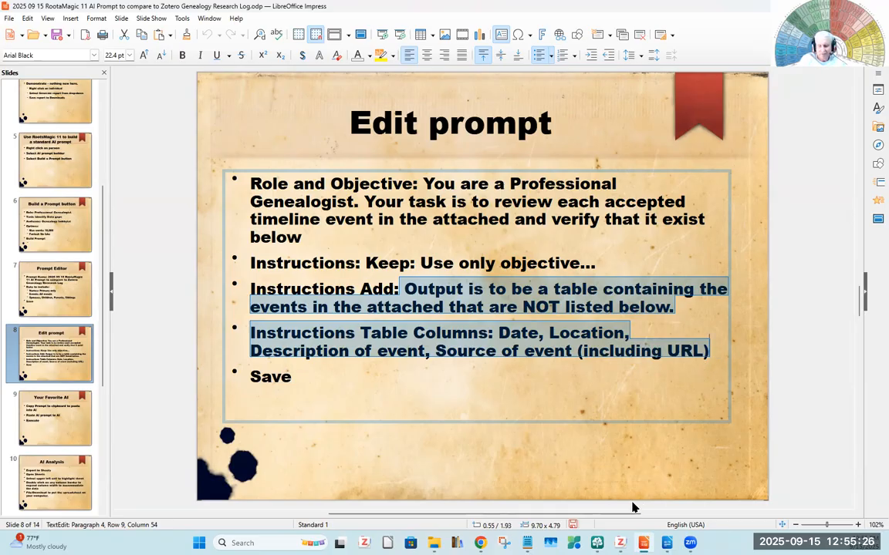
- Return to RootsMagic 11, paste the copied output-table and column instructions below the 100000-word limit in the "test" prompt, and save it
{"action": "left_click", "coordinate": [597, 542]}
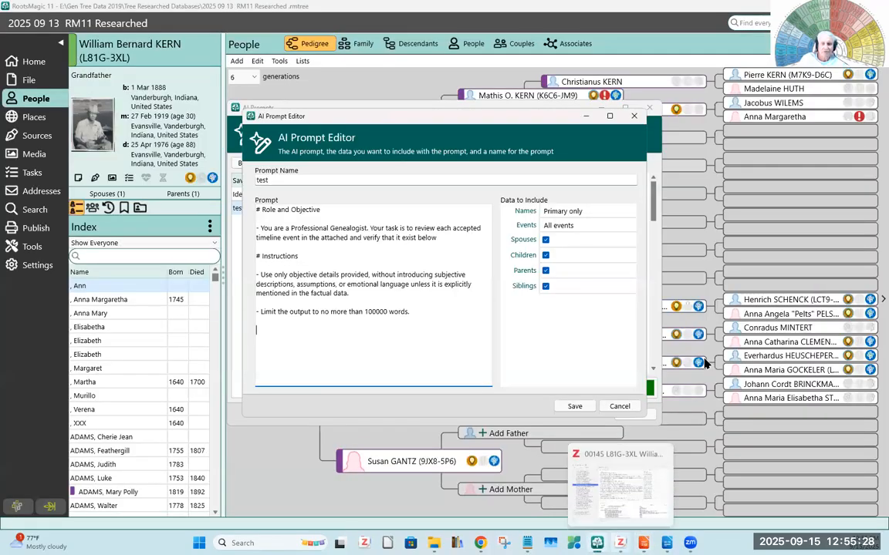
{"action": "right_click", "coordinate": [269, 339]}
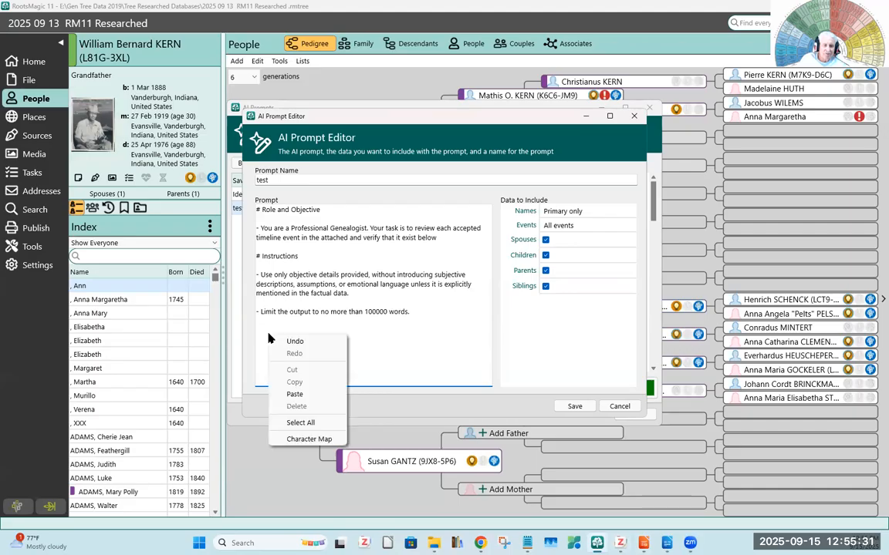
{"action": "left_click", "coordinate": [295, 394]}
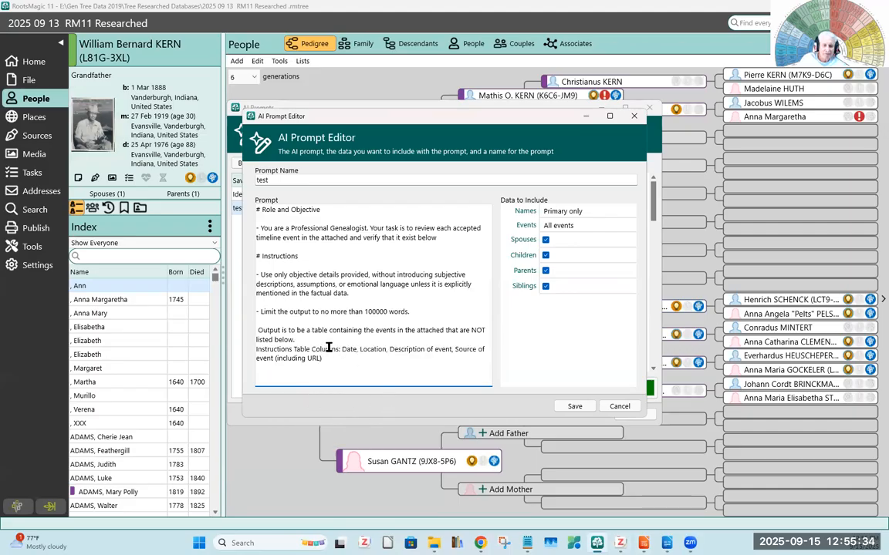
{"action": "left_click", "coordinate": [576, 408]}
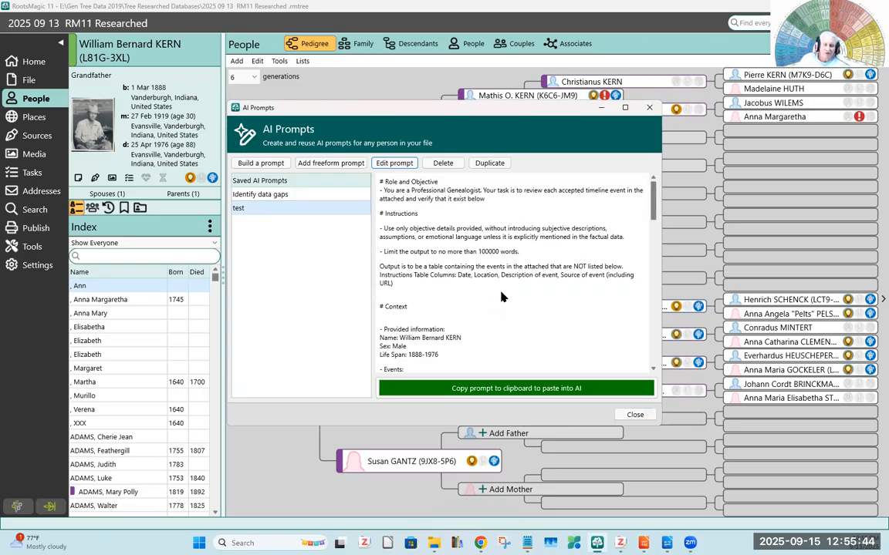
- Copy the complete "test" prompt to the clipboard and paste it into a new Gemini chat in Chrome
{"action": "scroll", "coordinate": [522, 310], "scroll_direction": "down", "scroll_amount": 1}
{"action": "scroll", "coordinate": [521, 310], "scroll_direction": "down", "scroll_amount": 4}
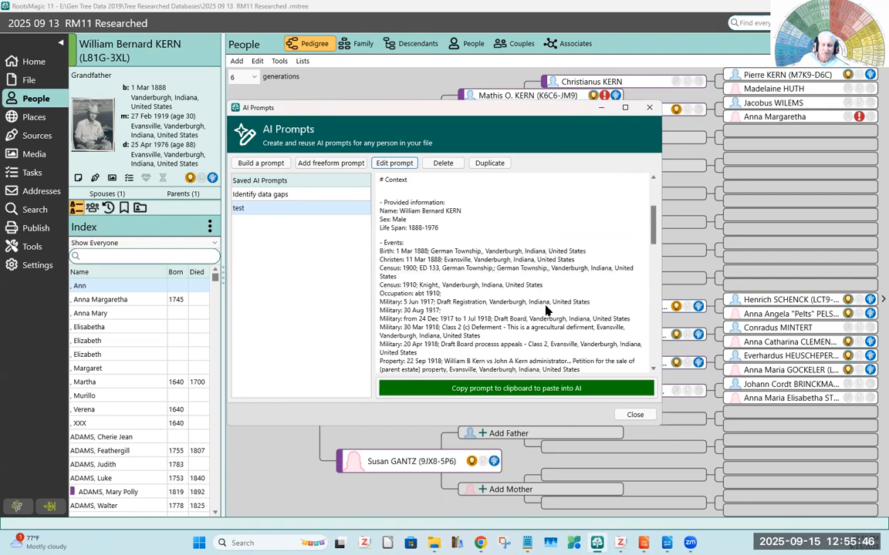
{"action": "scroll", "coordinate": [650, 245], "scroll_direction": "down", "scroll_amount": 6}
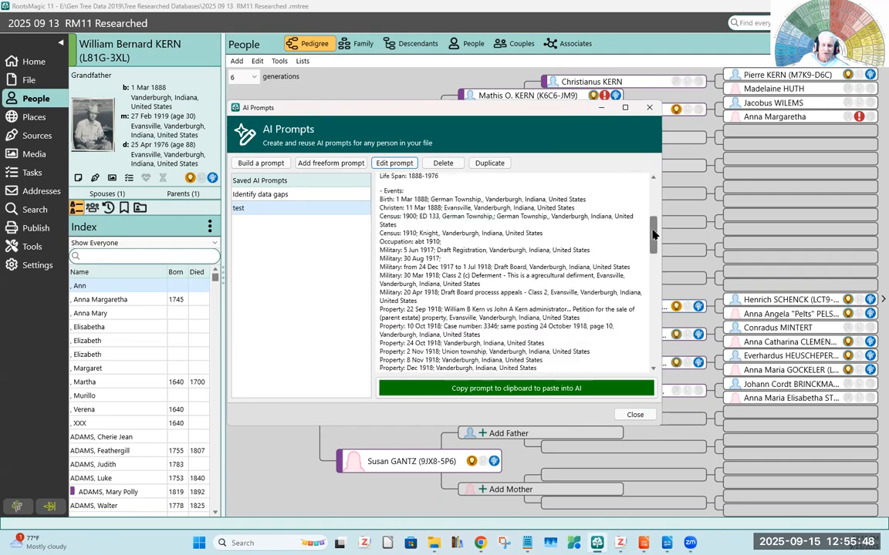
{"action": "left_click_drag", "start_coordinate": [652, 257], "coordinate": [653, 363]}
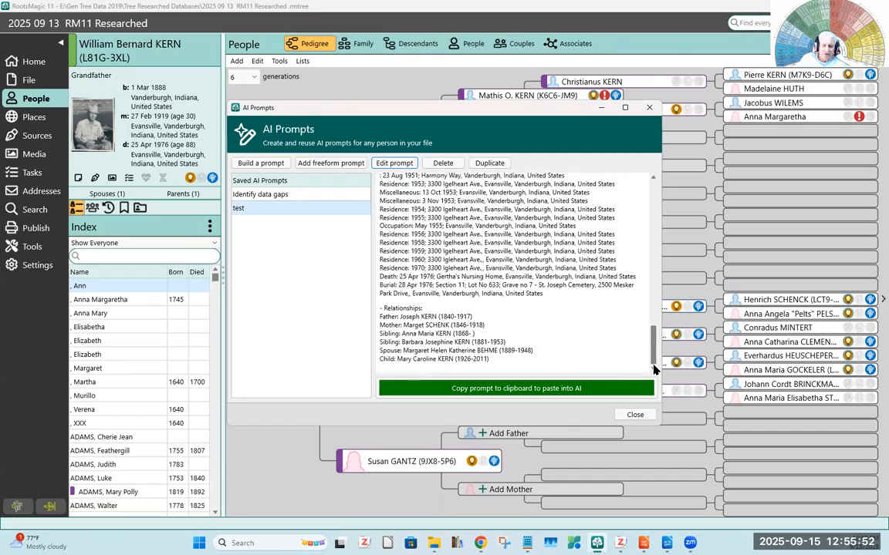
{"action": "left_click", "coordinate": [491, 391]}
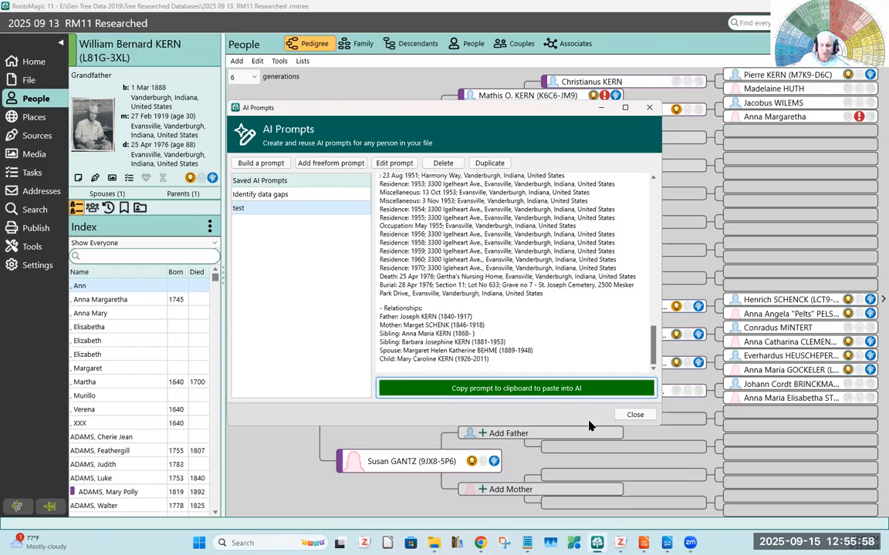
{"action": "key", "text": "alt+Tab"}
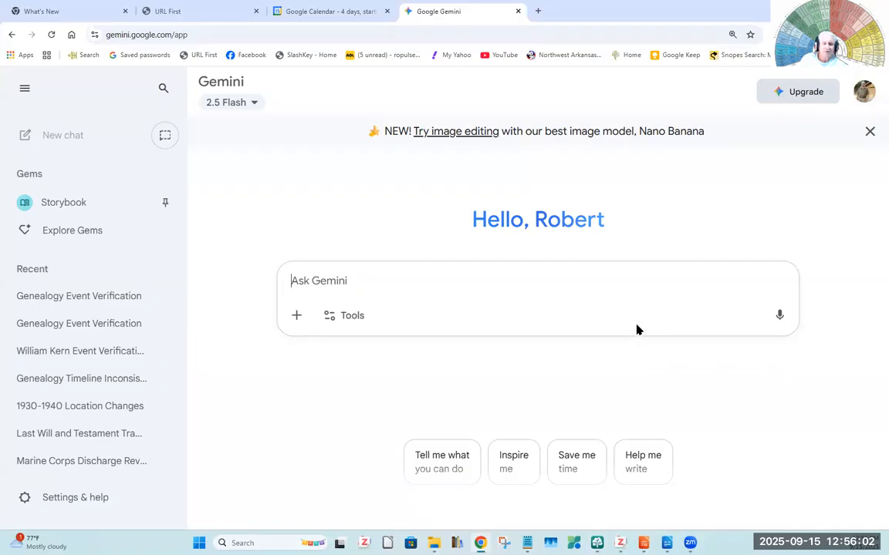
{"action": "right_click", "coordinate": [368, 279]}
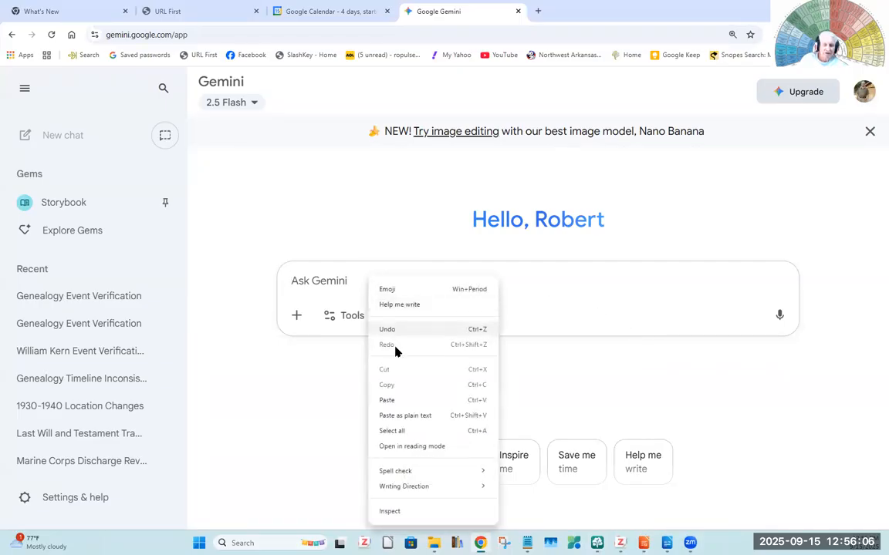
{"action": "left_click", "coordinate": [388, 401]}
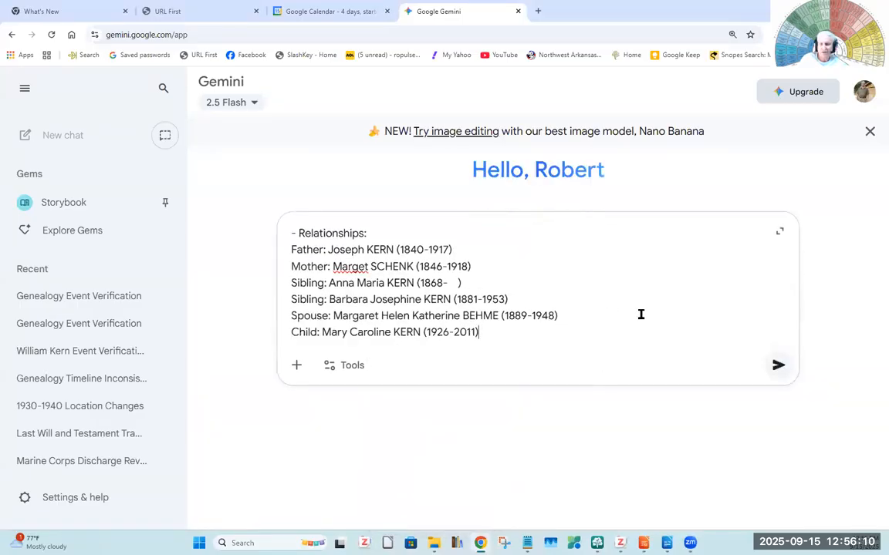
- Review the pasted prompt in Gemini, checking its Role and Objective, Instructions, Context and events sections
{"action": "scroll", "coordinate": [640, 314], "scroll_direction": "up", "scroll_amount": 10}
{"action": "scroll", "coordinate": [615, 299], "scroll_direction": "up", "scroll_amount": 3}
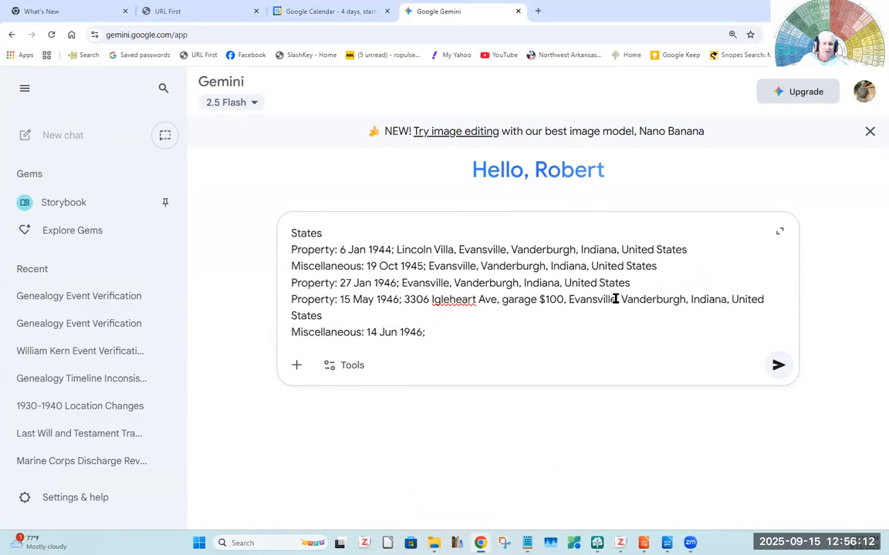
{"action": "scroll", "coordinate": [615, 299], "scroll_direction": "up", "scroll_amount": 15}
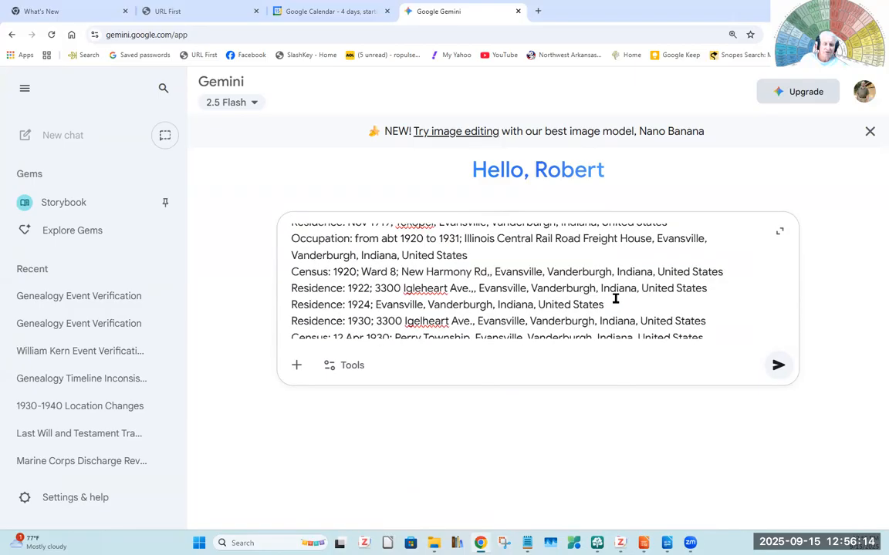
{"action": "scroll", "coordinate": [615, 299], "scroll_direction": "up", "scroll_amount": 15}
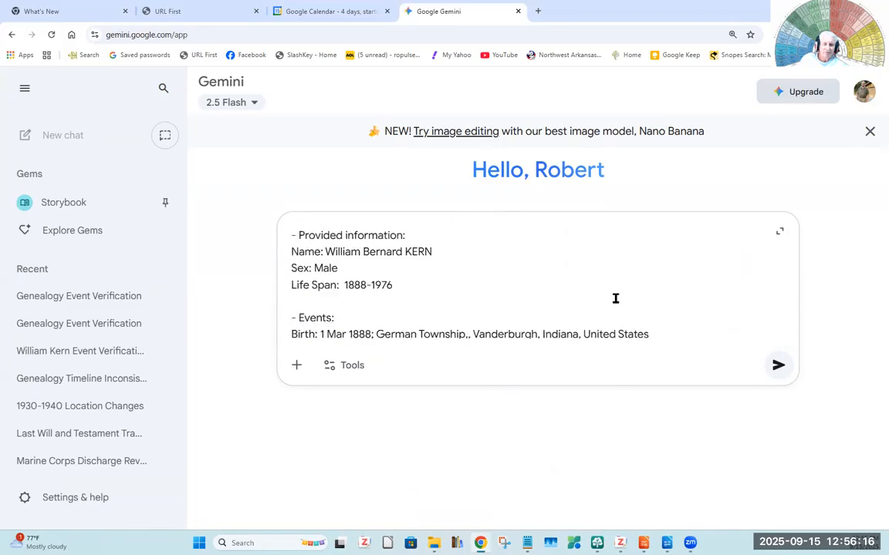
{"action": "scroll", "coordinate": [615, 299], "scroll_direction": "up", "scroll_amount": 8}
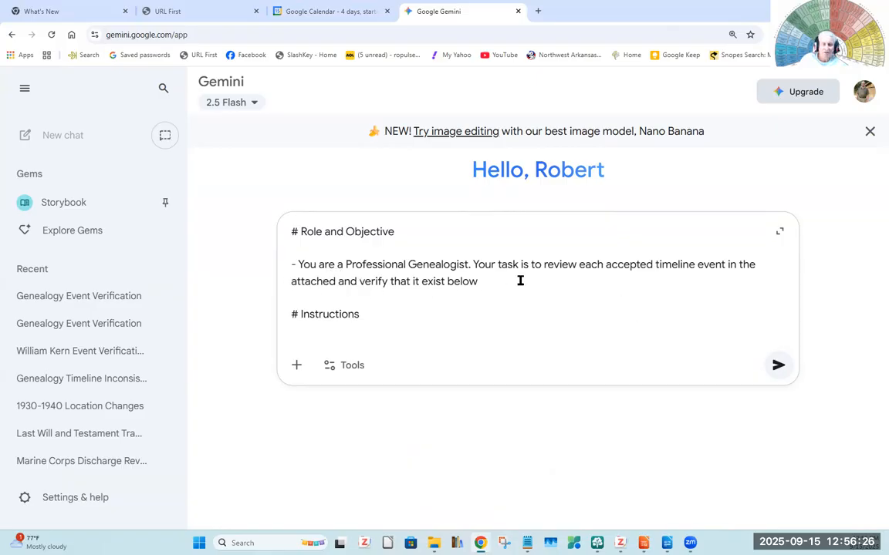
{"action": "scroll", "coordinate": [520, 281], "scroll_direction": "down", "scroll_amount": 5}
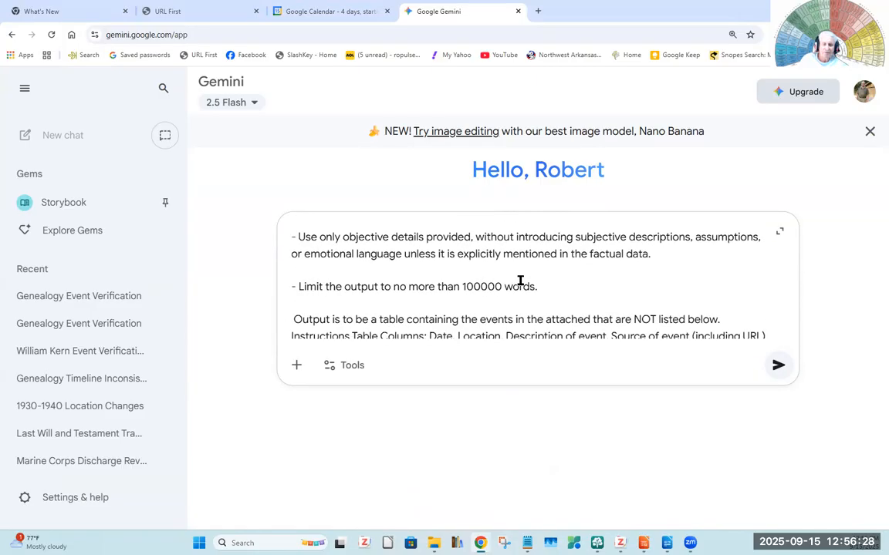
{"action": "scroll", "coordinate": [520, 281], "scroll_direction": "down", "scroll_amount": 2}
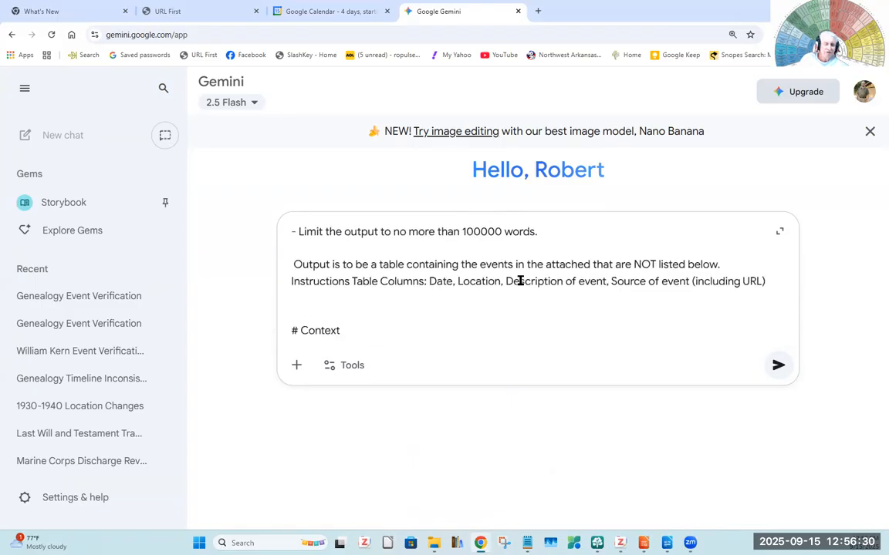
{"action": "scroll", "coordinate": [520, 280], "scroll_direction": "down", "scroll_amount": 3}
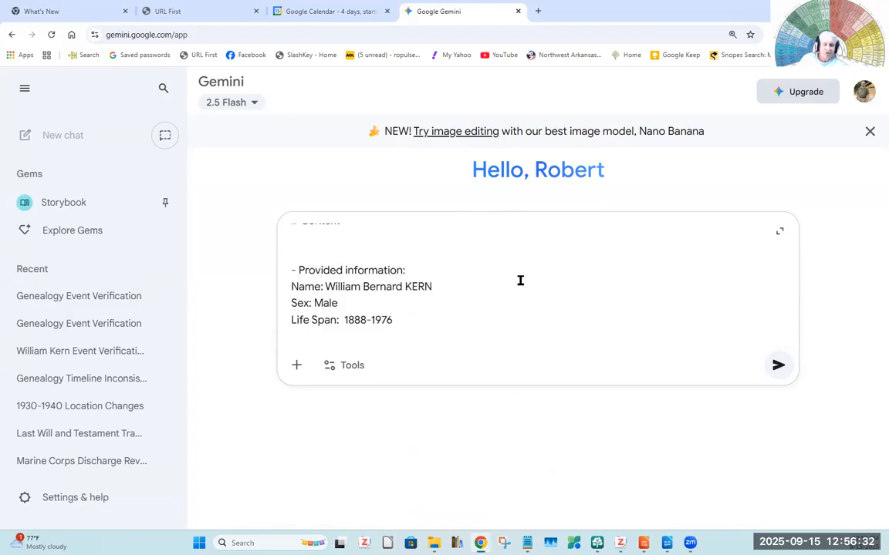
{"action": "scroll", "coordinate": [520, 281], "scroll_direction": "down", "scroll_amount": 3}
{"action": "scroll", "coordinate": [520, 281], "scroll_direction": "down", "scroll_amount": 4}
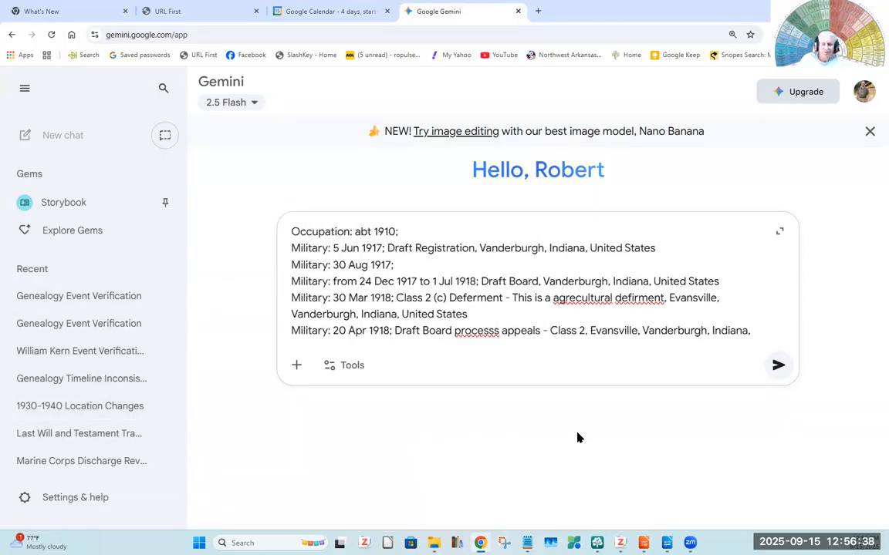
{"action": "left_click", "coordinate": [297, 366]}
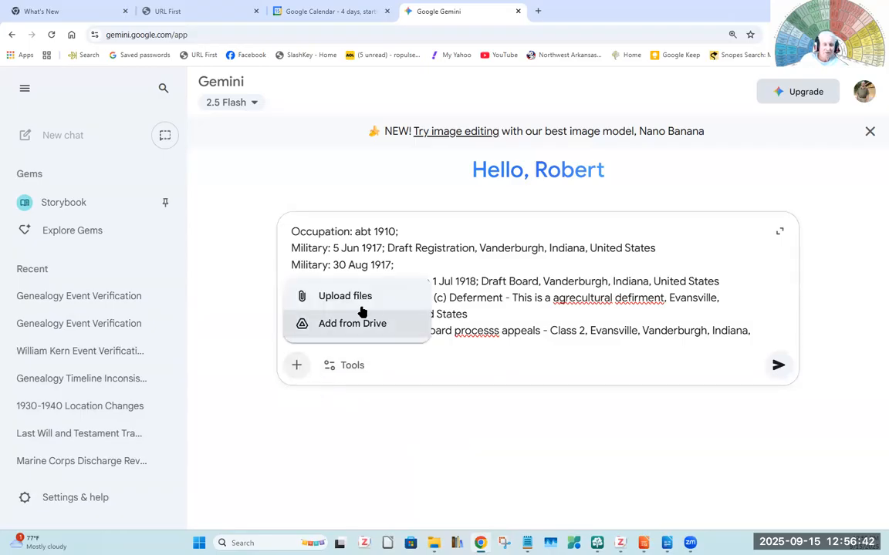
{"action": "left_click", "coordinate": [337, 300]}
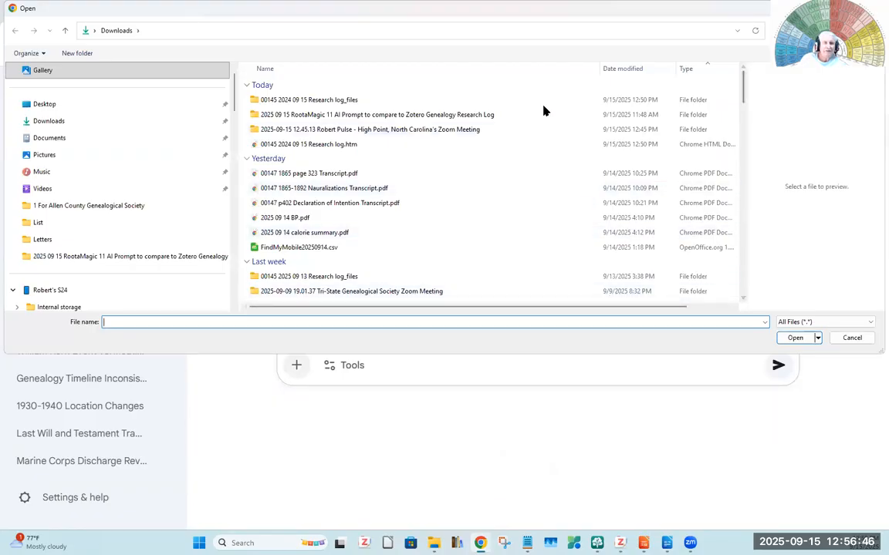
{"action": "left_click", "coordinate": [311, 145]}
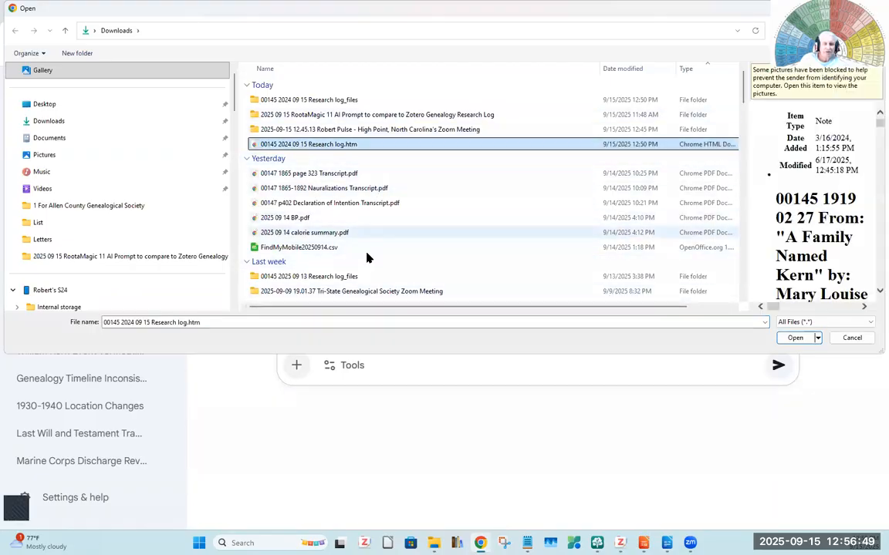
{"action": "left_click", "coordinate": [795, 340]}
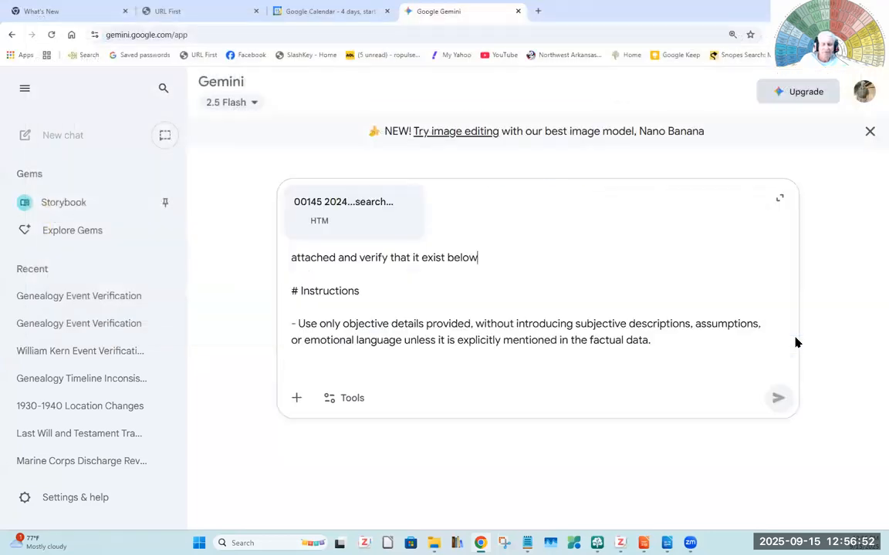
{"action": "left_click", "coordinate": [778, 398]}
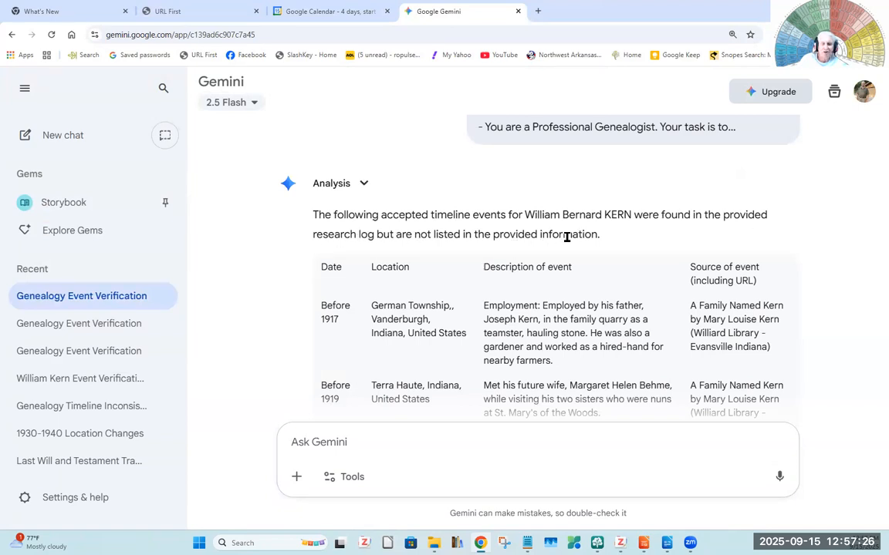
- Review Gemini's table of research-log events missing from the prompt data and export it to Google Sheets
{"action": "scroll", "coordinate": [520, 250], "scroll_direction": "down", "scroll_amount": 3}
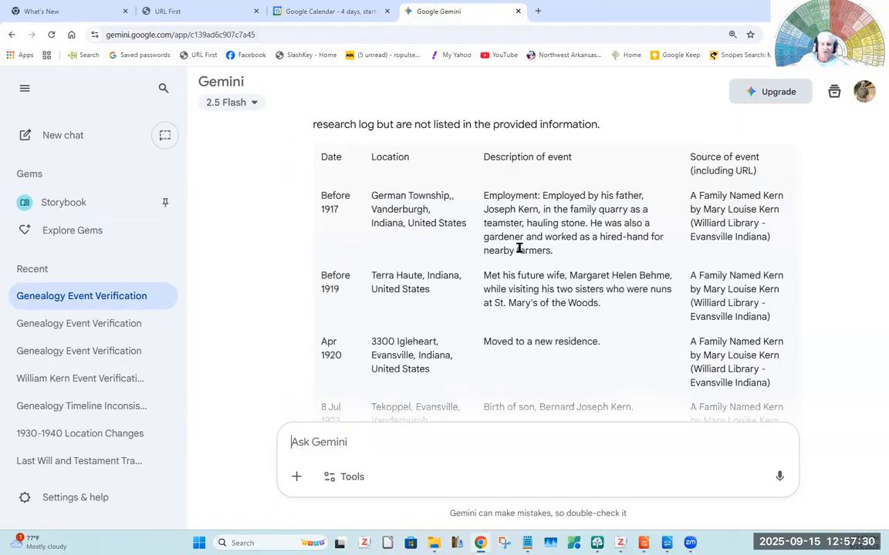
{"action": "scroll", "coordinate": [520, 249], "scroll_direction": "down", "scroll_amount": 3}
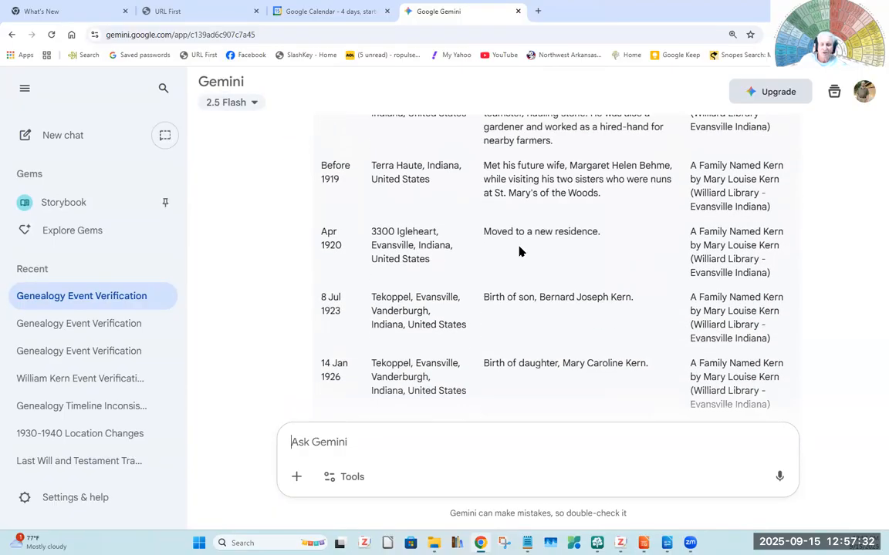
{"action": "scroll", "coordinate": [520, 251], "scroll_direction": "down", "scroll_amount": 3}
{"action": "scroll", "coordinate": [520, 249], "scroll_direction": "down", "scroll_amount": 4}
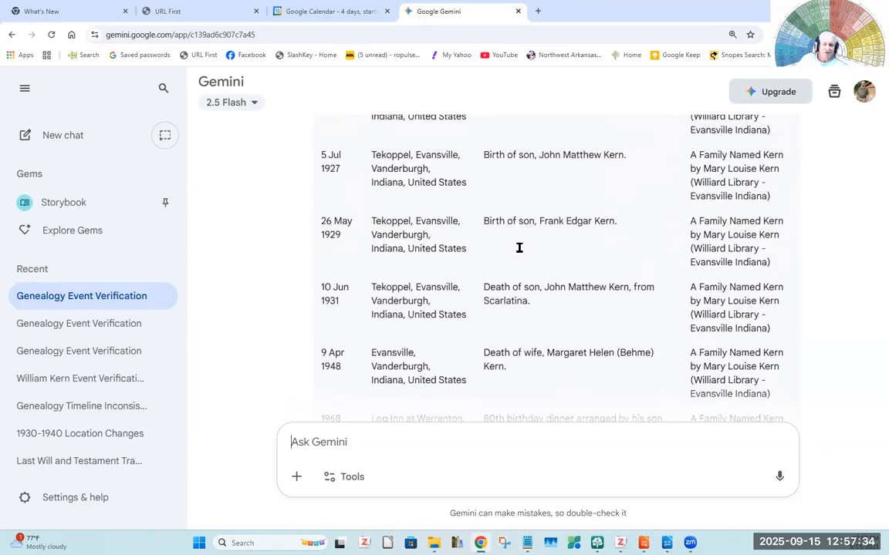
{"action": "scroll", "coordinate": [520, 251], "scroll_direction": "down", "scroll_amount": 3}
{"action": "scroll", "coordinate": [520, 251], "scroll_direction": "down", "scroll_amount": 2}
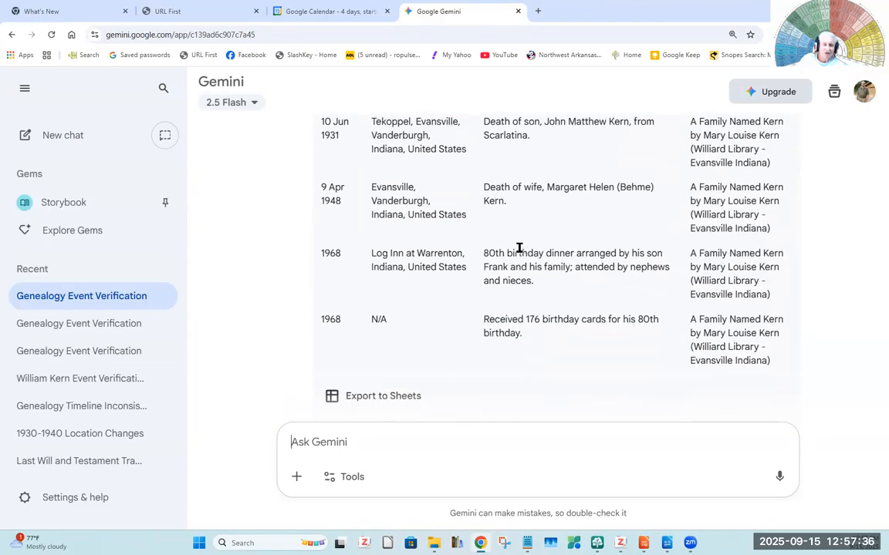
{"action": "scroll", "coordinate": [520, 251], "scroll_direction": "down", "scroll_amount": 2}
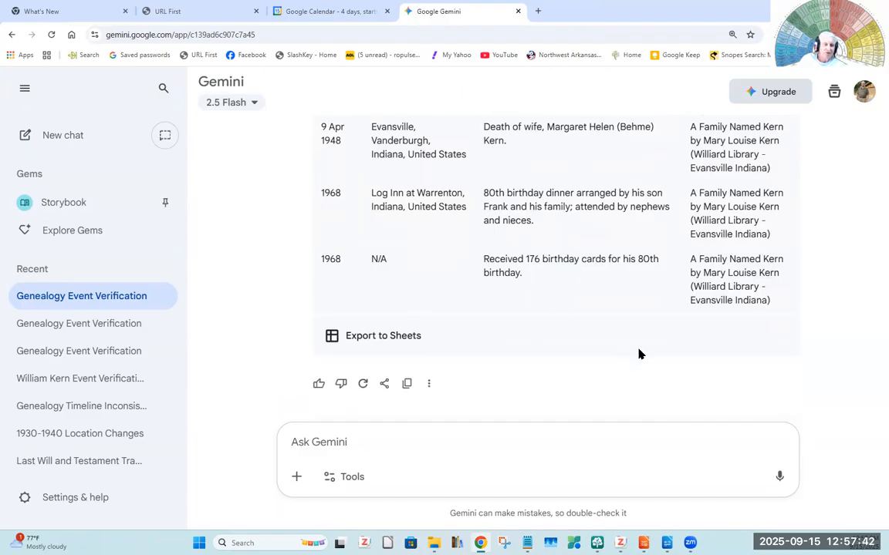
{"action": "left_click", "coordinate": [348, 338]}
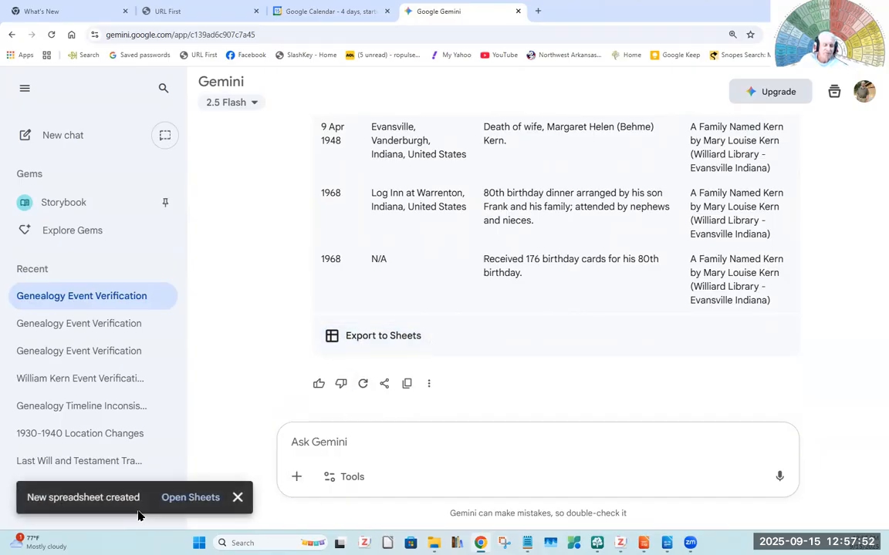
- Open the exported spreadsheet in Google Sheets and fit all column widths to their contents
{"action": "left_click", "coordinate": [189, 497]}
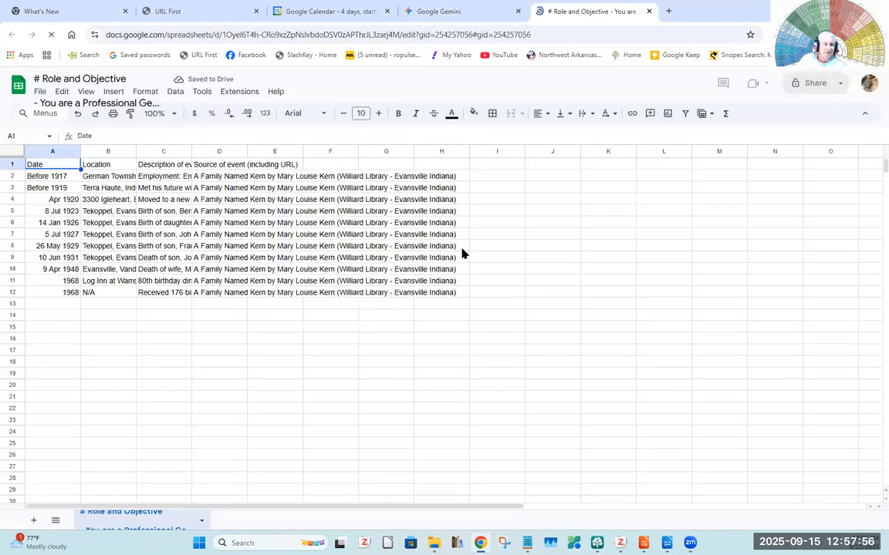
{"action": "left_click", "coordinate": [11, 151]}
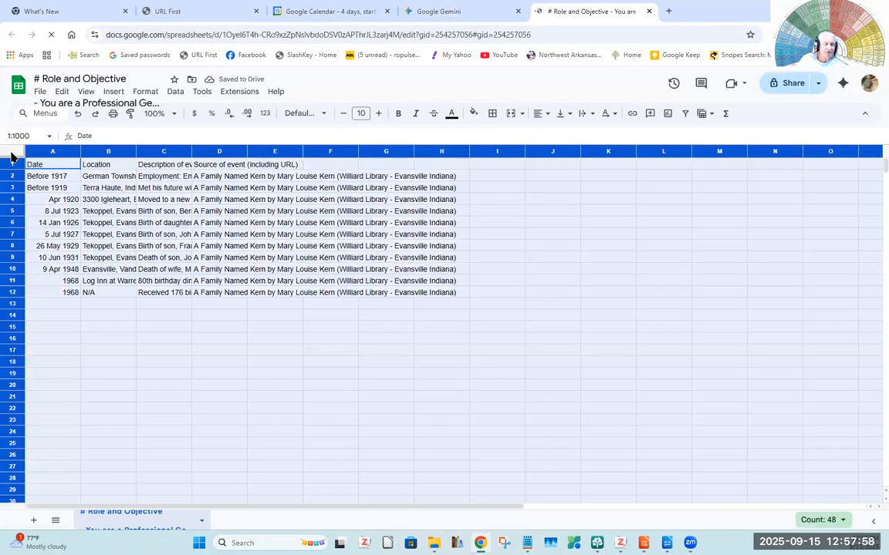
{"action": "double_click", "coordinate": [135, 148]}
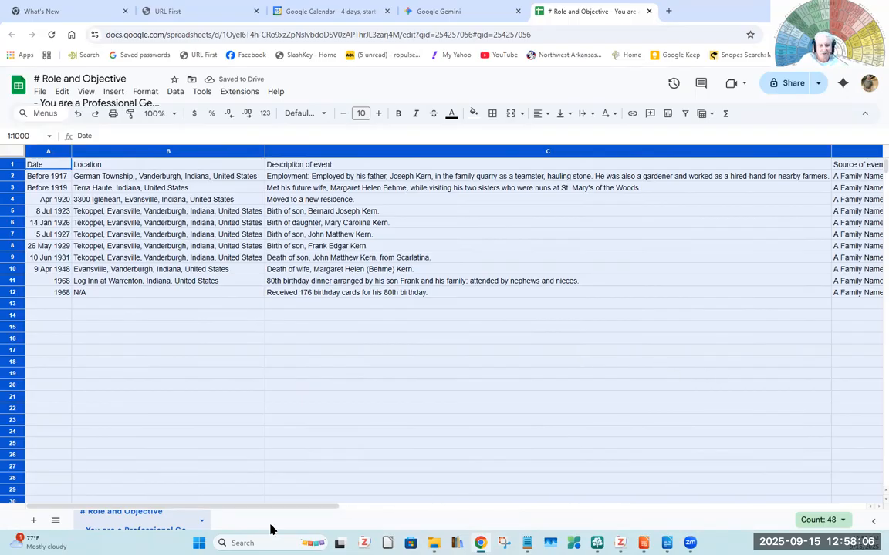
{"action": "left_click_drag", "start_coordinate": [270, 513], "coordinate": [173, 519]}
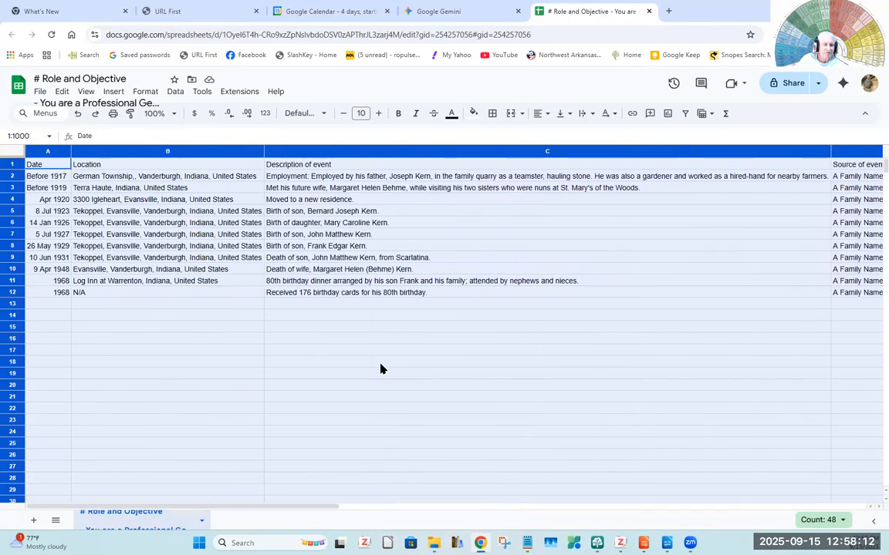
- Download the spreadsheet as a Microsoft Excel (.xlsx) file
{"action": "left_click", "coordinate": [39, 94]}
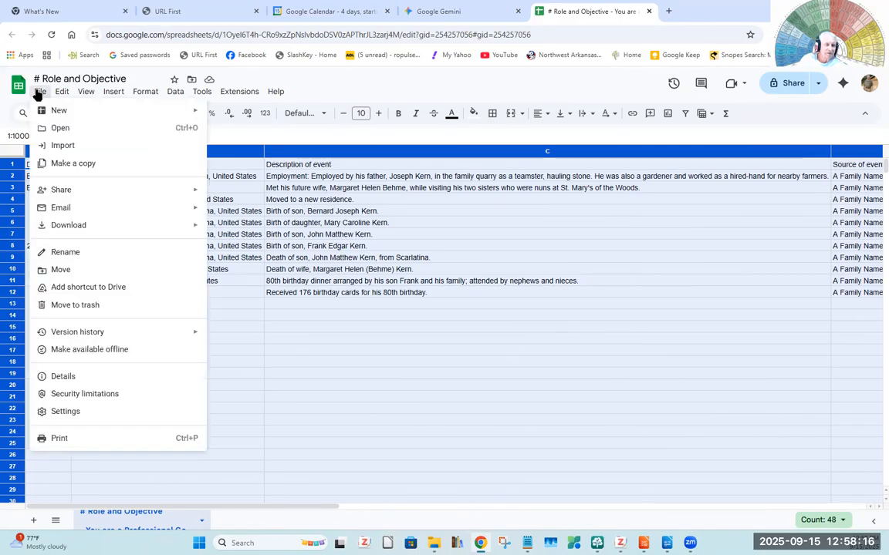
{"action": "mouse_move", "coordinate": [68, 230]}
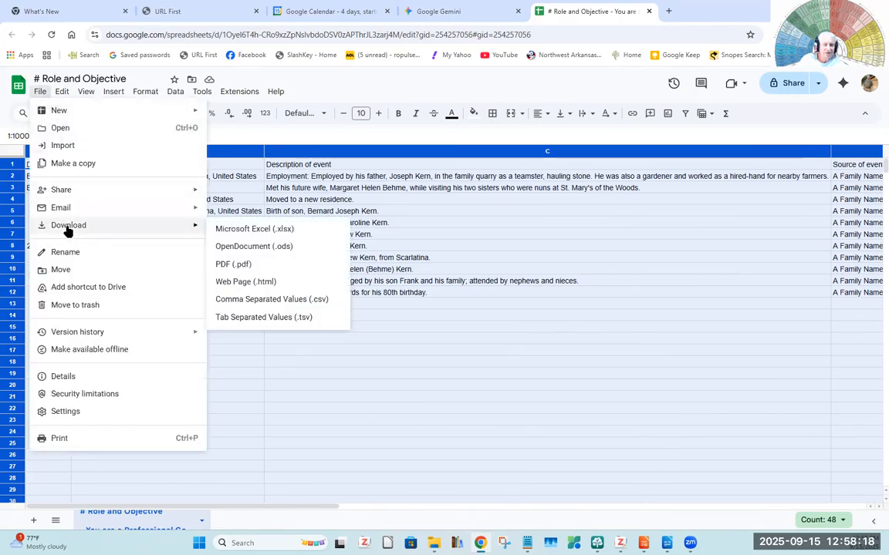
{"action": "left_click", "coordinate": [254, 229]}
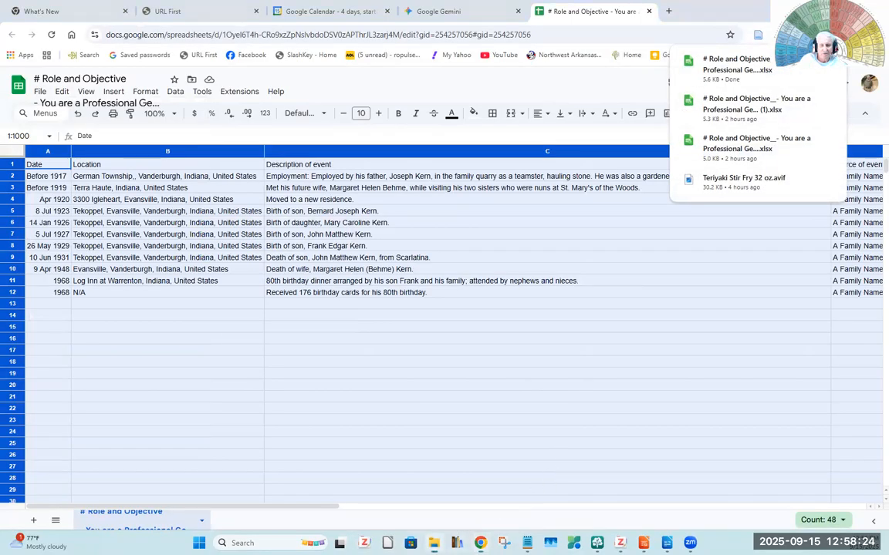
- Open the newly downloaded "# Role and Objective" .xlsx file from the Downloads folder in LibreOffice Calc and maximize its window
{"action": "left_click", "coordinate": [434, 543]}
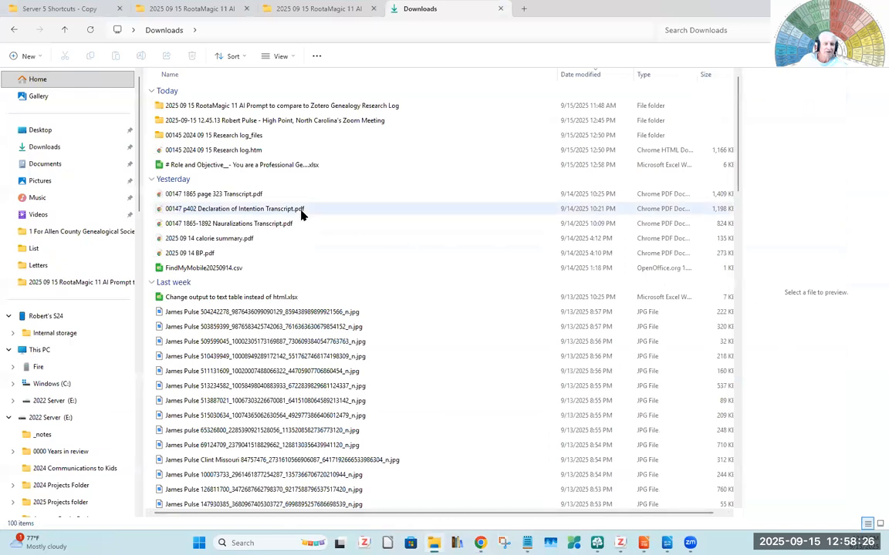
{"action": "left_click", "coordinate": [173, 166]}
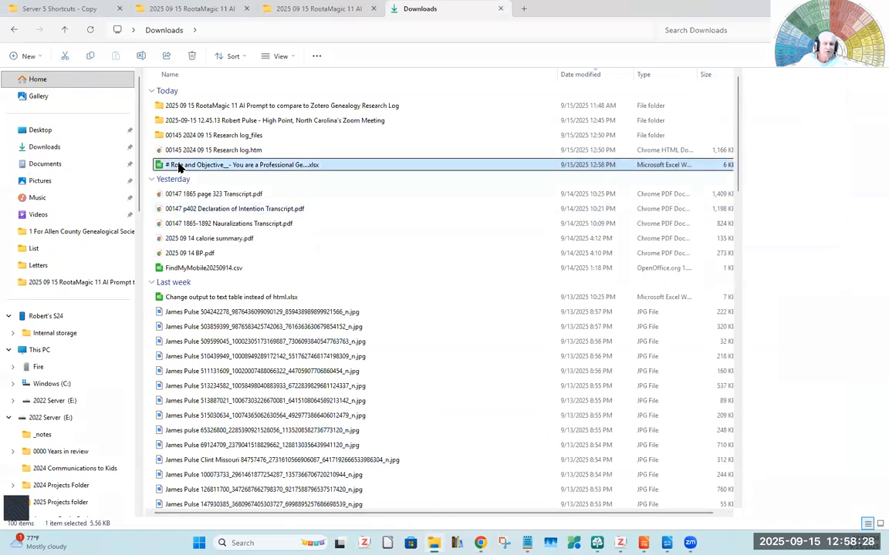
{"action": "double_click", "coordinate": [158, 166]}
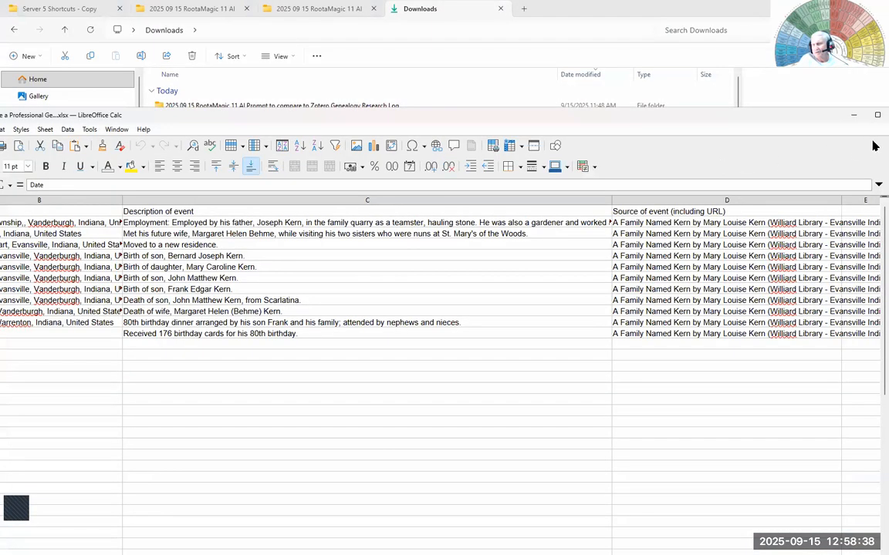
{"action": "left_click", "coordinate": [876, 115]}
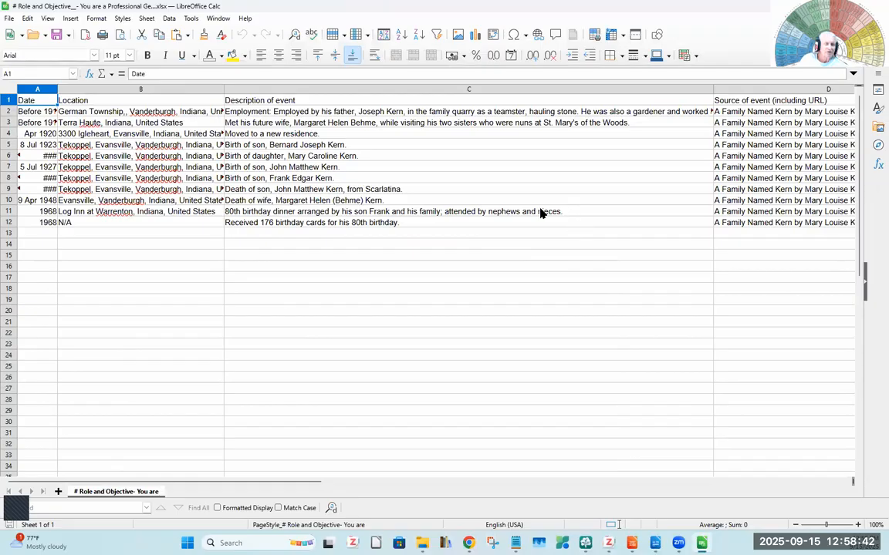
- Fit the widths of the Location, Date and Description of event columns to their contents
{"action": "left_click", "coordinate": [173, 267]}
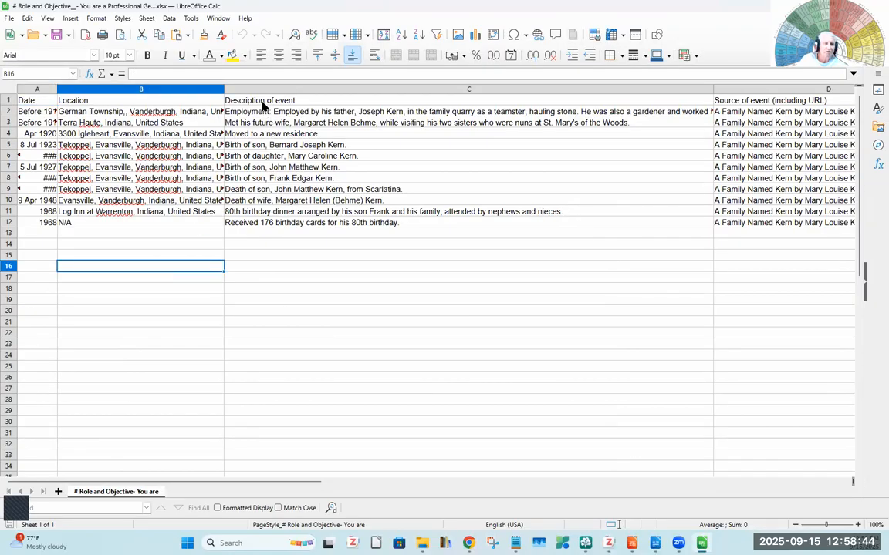
{"action": "double_click", "coordinate": [225, 89]}
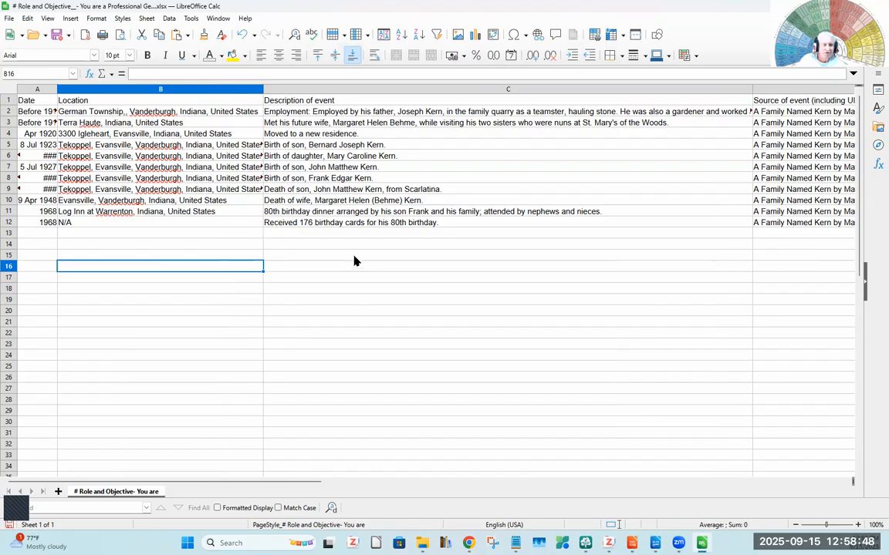
{"action": "double_click", "coordinate": [57, 89]}
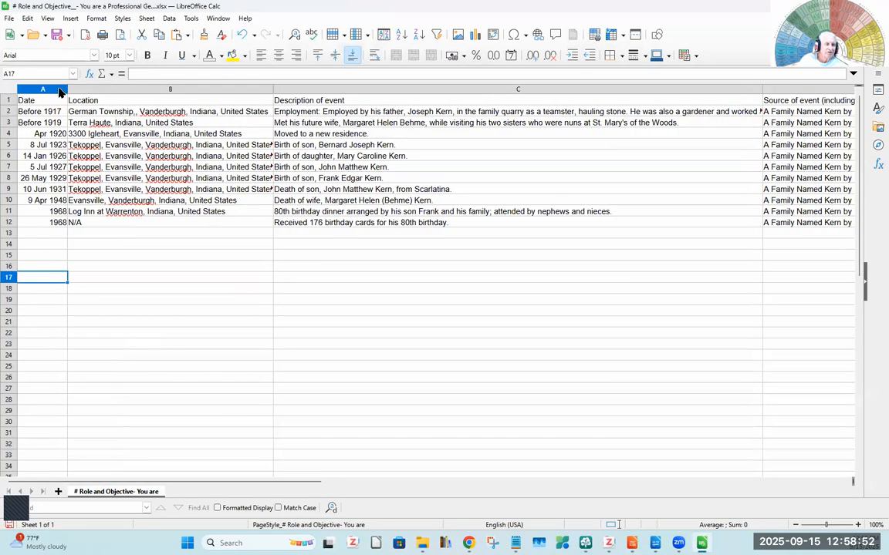
{"action": "left_click", "coordinate": [673, 333]}
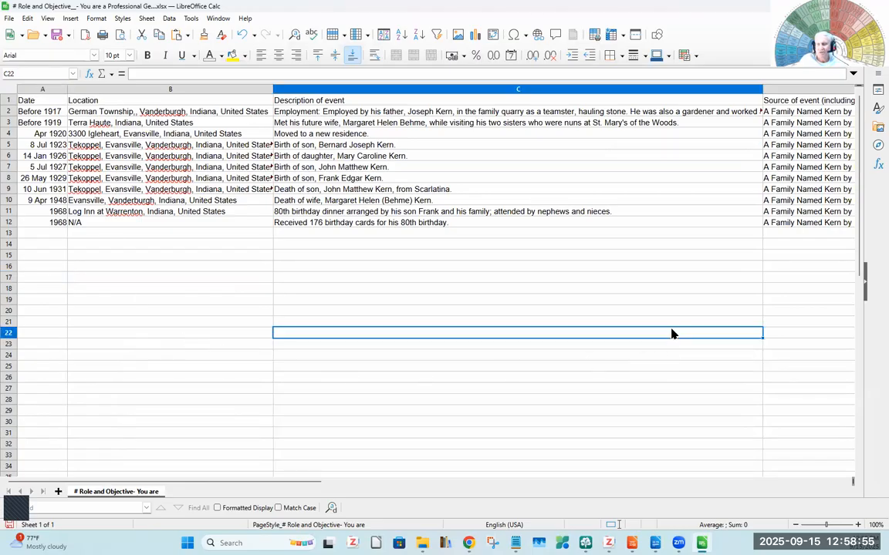
{"action": "double_click", "coordinate": [760, 88]}
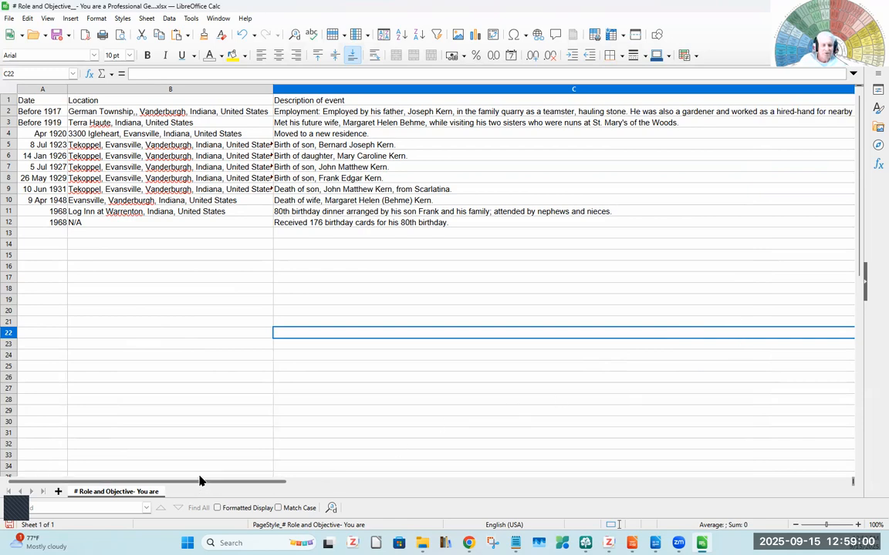
{"action": "mouse_move", "coordinate": [195, 486]}
{"action": "left_mouse_down"}
{"action": "mouse_move", "coordinate": [472, 524]}
{"action": "mouse_move", "coordinate": [640, 525]}
{"action": "mouse_move", "coordinate": [181, 478]}
{"action": "left_mouse_up"}
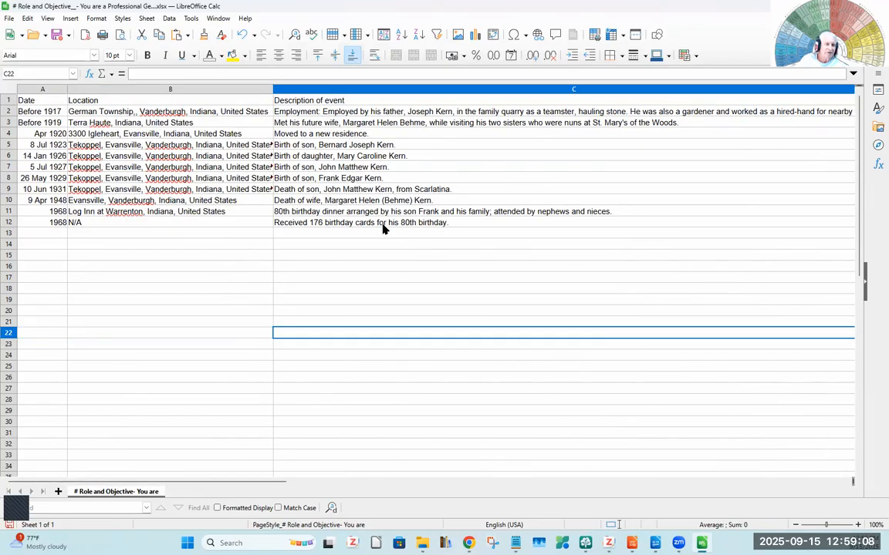
{"action": "left_click", "coordinate": [245, 267]}
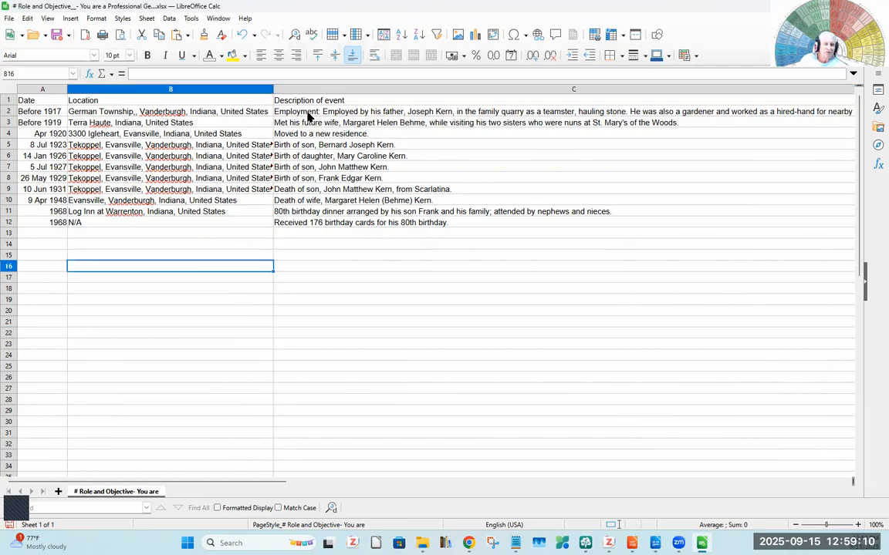
{"action": "left_click", "coordinate": [270, 91]}
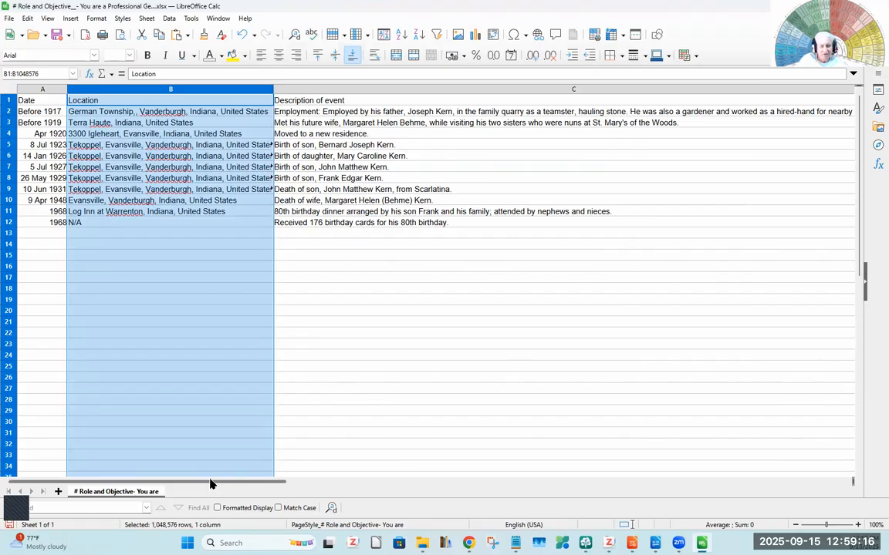
- Fit the Source of event (including URL) column to its contents and check the source entry in D2
{"action": "left_click_drag", "start_coordinate": [211, 484], "coordinate": [639, 524]}
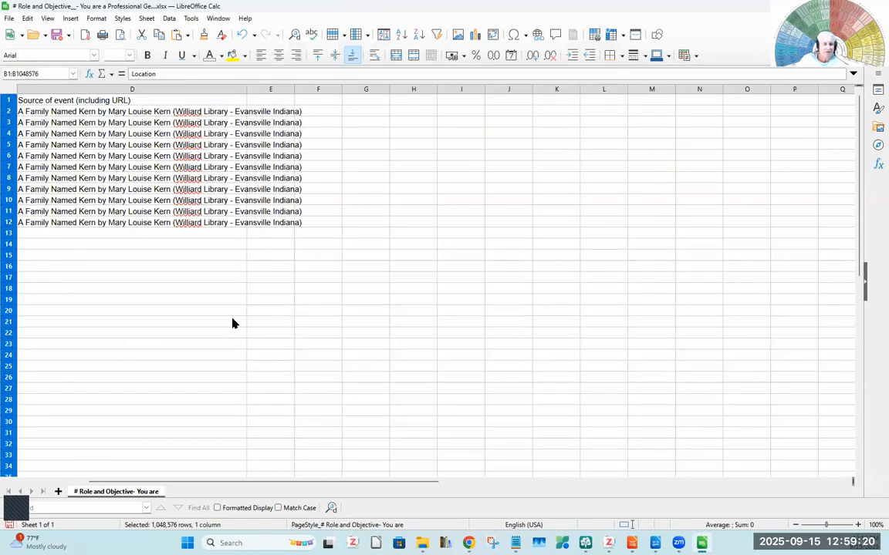
{"action": "left_click", "coordinate": [233, 313]}
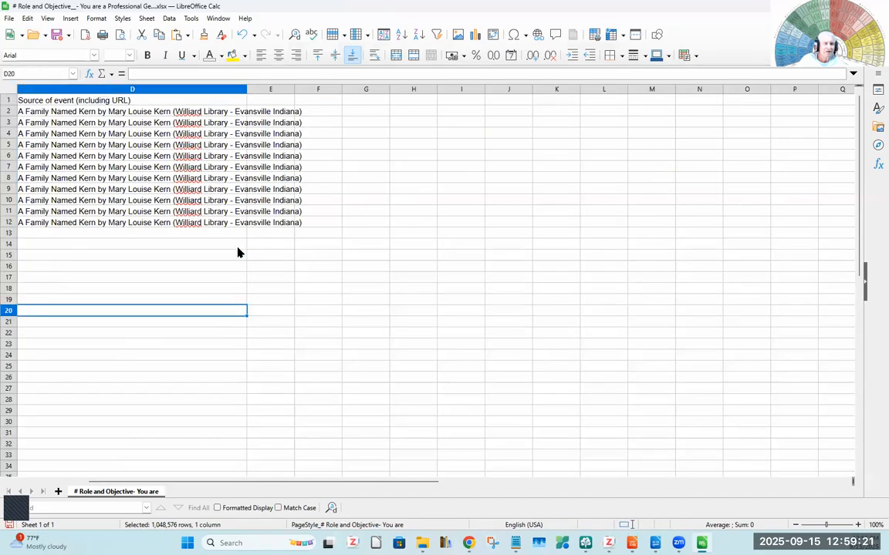
{"action": "double_click", "coordinate": [245, 88]}
{"action": "left_click", "coordinate": [132, 113]}
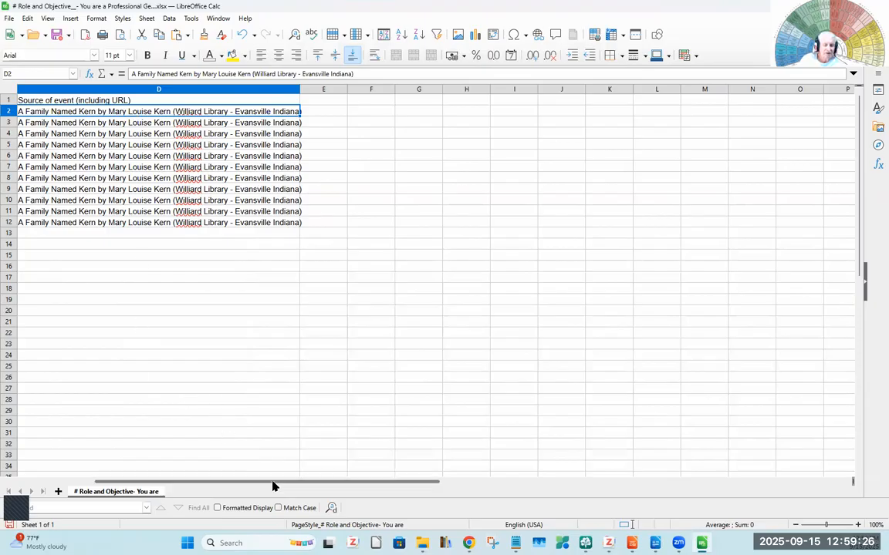
{"action": "left_click_drag", "start_coordinate": [248, 484], "coordinate": [207, 484]}
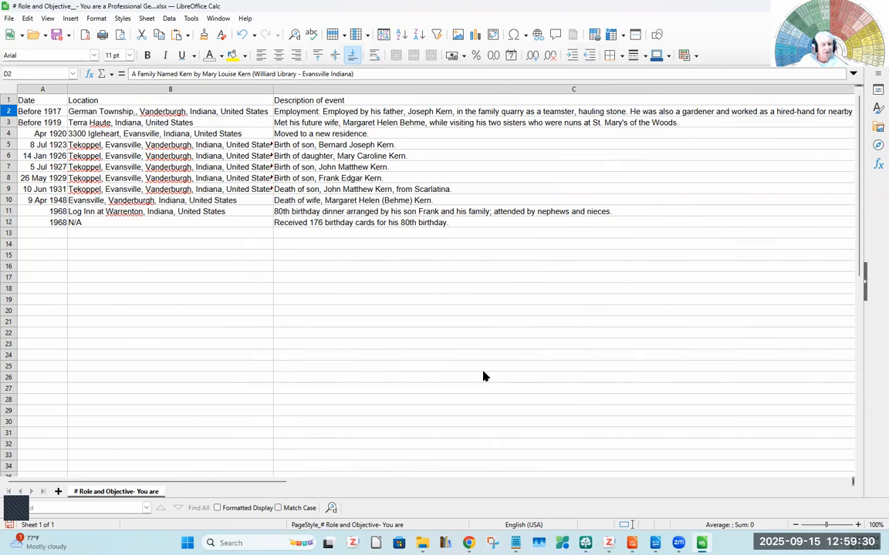
- Switch to the LibreOffice Impress presentation and review the Your Favorite AI, AI Analysis and Conclusions slides
{"action": "mouse_move", "coordinate": [632, 543]}
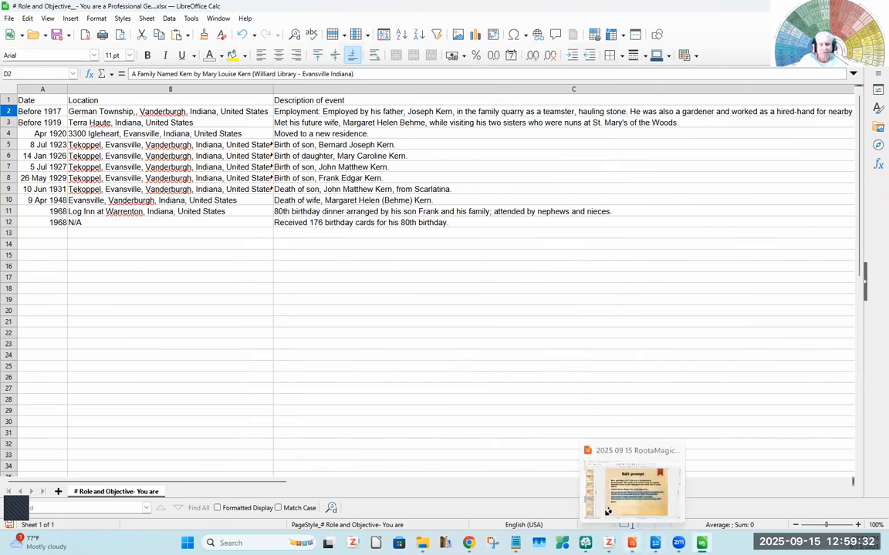
{"action": "left_click", "coordinate": [609, 494]}
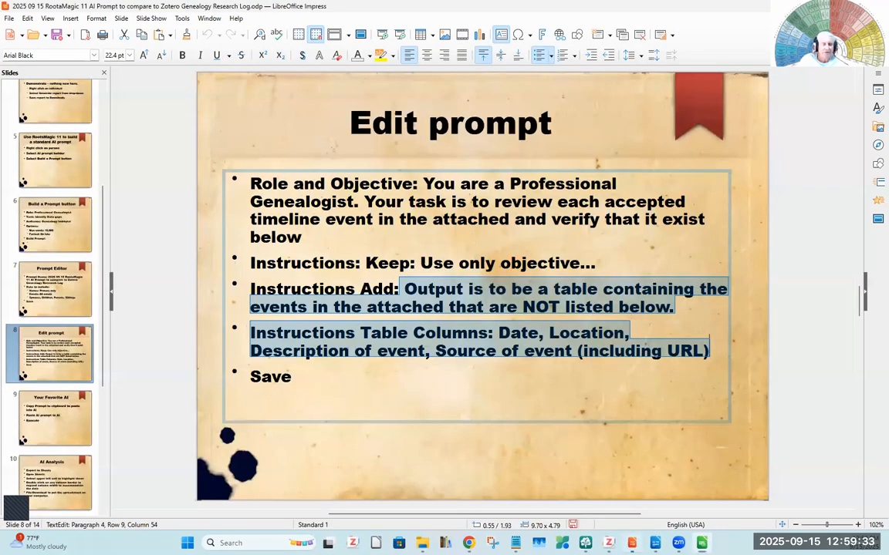
{"action": "left_click", "coordinate": [51, 414]}
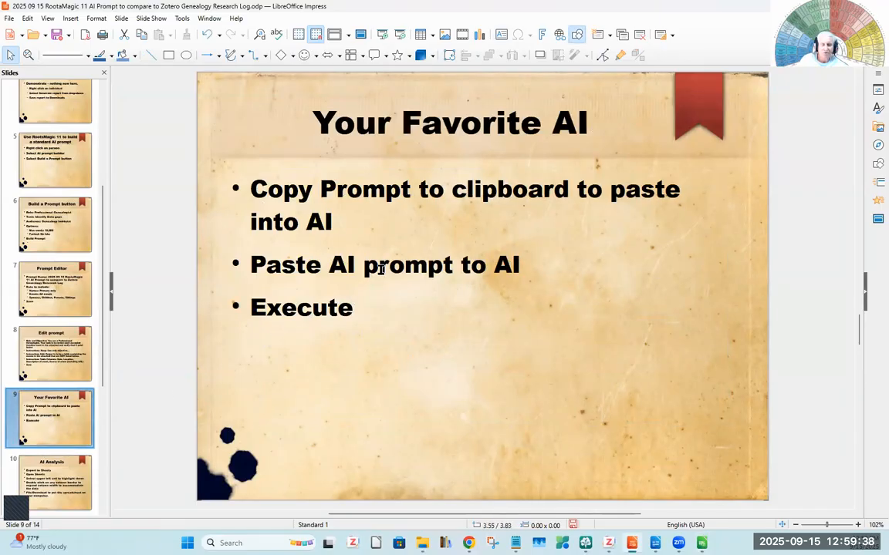
{"action": "left_click", "coordinate": [49, 481]}
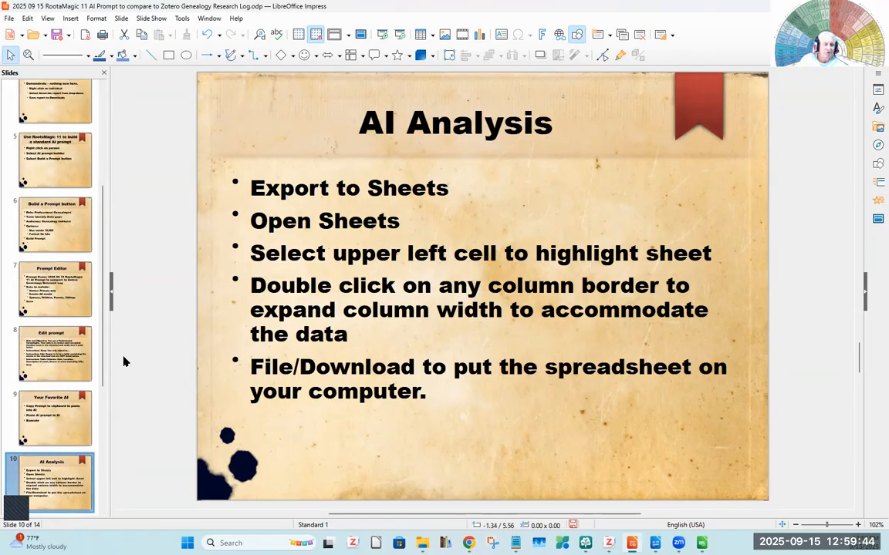
{"action": "scroll", "coordinate": [89, 376], "scroll_direction": "down", "scroll_amount": 2}
{"action": "scroll", "coordinate": [90, 375], "scroll_direction": "down", "scroll_amount": 3}
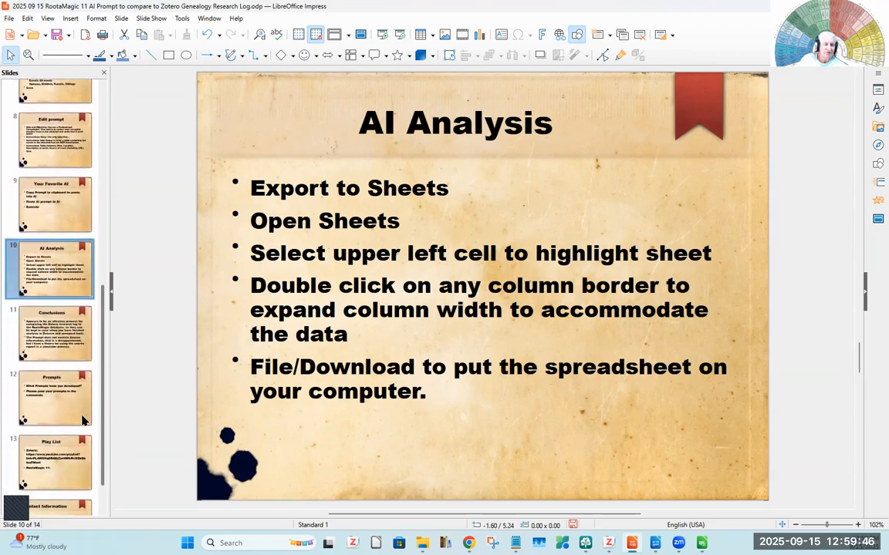
{"action": "left_click", "coordinate": [60, 337]}
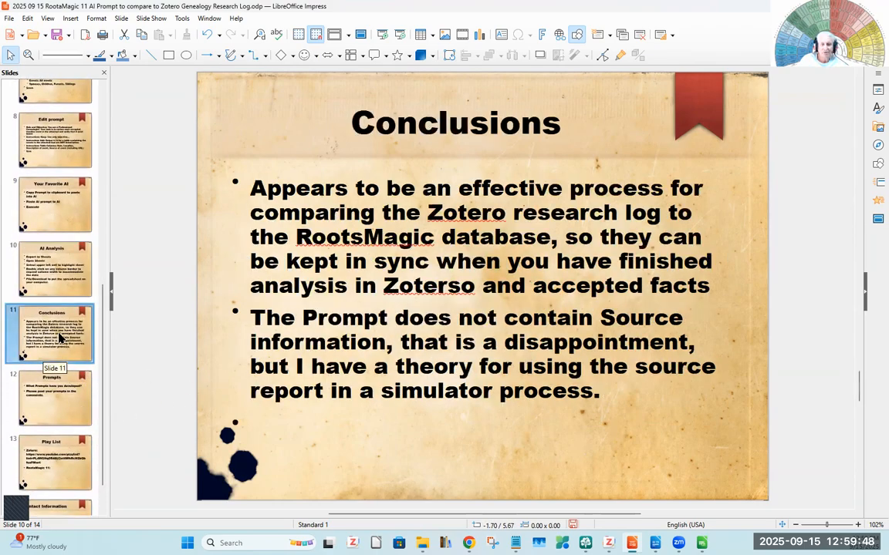